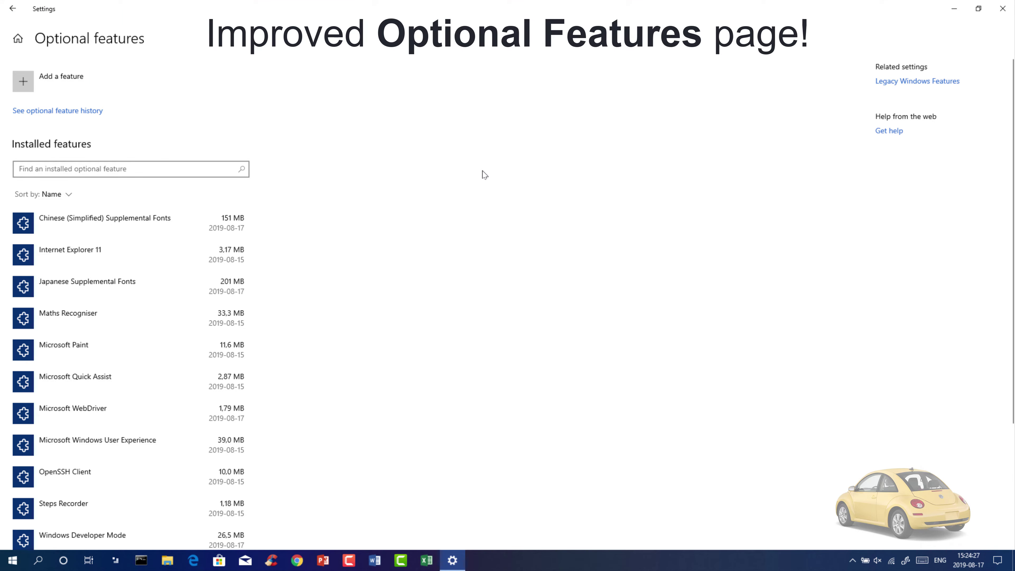
Step: Look through the installed optional features and expand the details of Maths Recogniser and Microsoft Paint
{"action": "scroll", "coordinate": [484, 174], "scroll_direction": "down", "scroll_amount": 5}
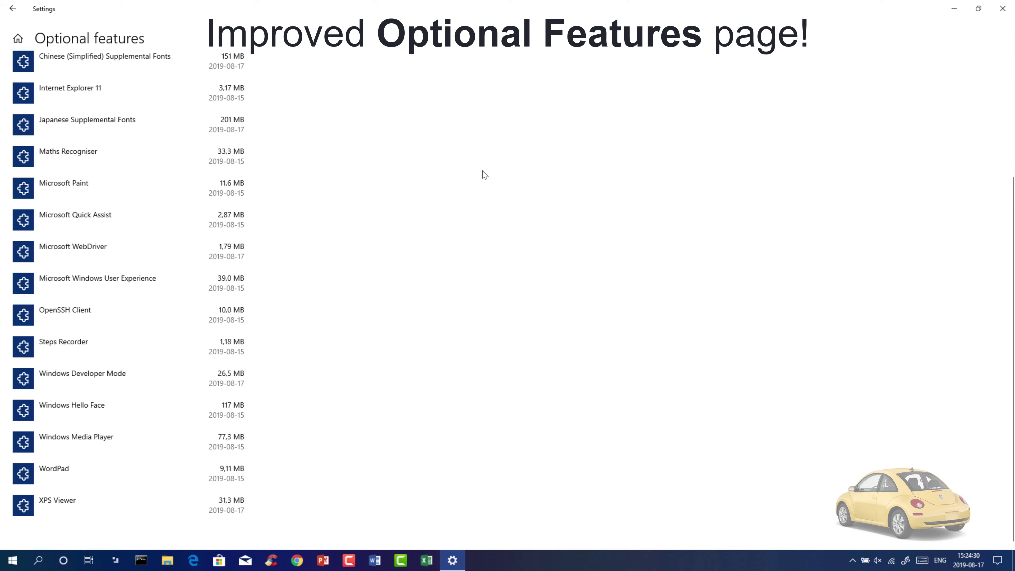
{"action": "scroll", "coordinate": [484, 174], "scroll_direction": "up", "scroll_amount": 5}
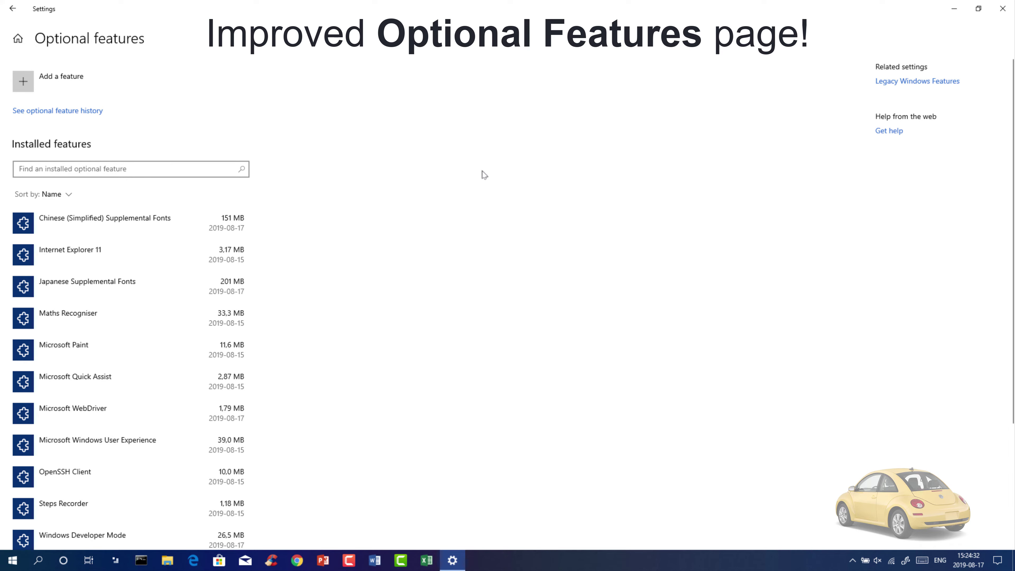
{"action": "left_click", "coordinate": [164, 311]}
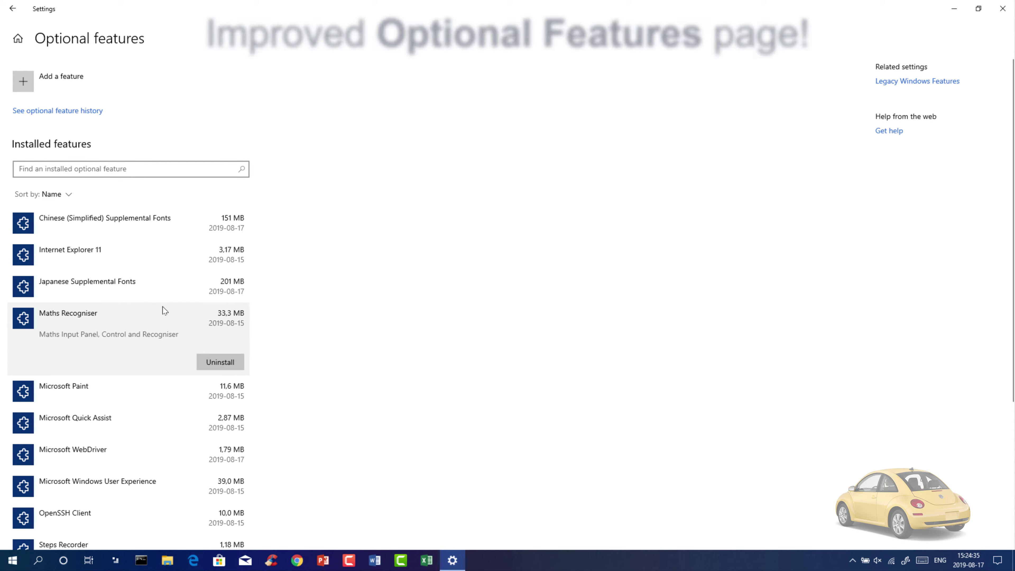
{"action": "left_click", "coordinate": [166, 389]}
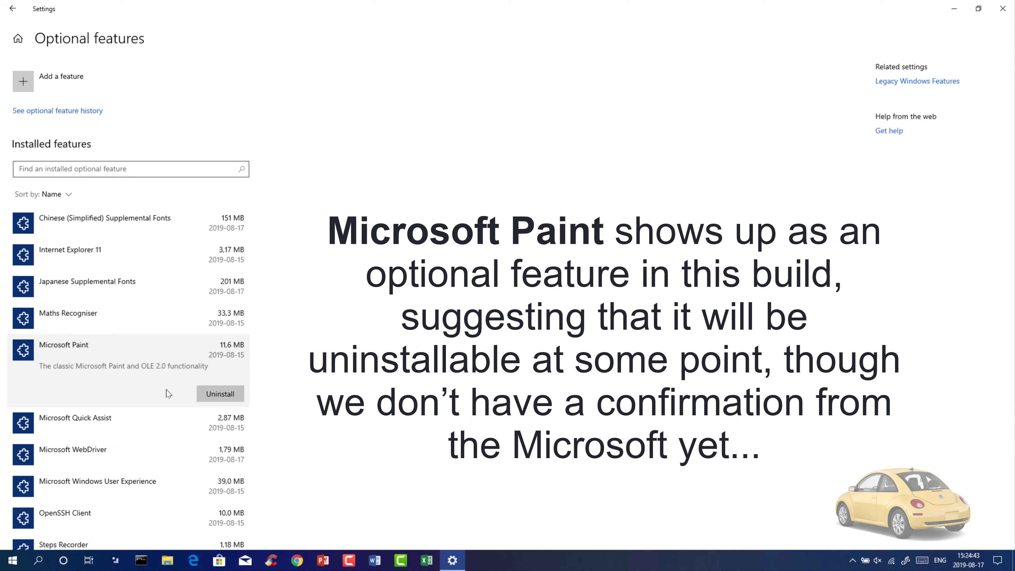
Step: Review the optional feature history and close it
{"action": "left_click", "coordinate": [76, 118]}
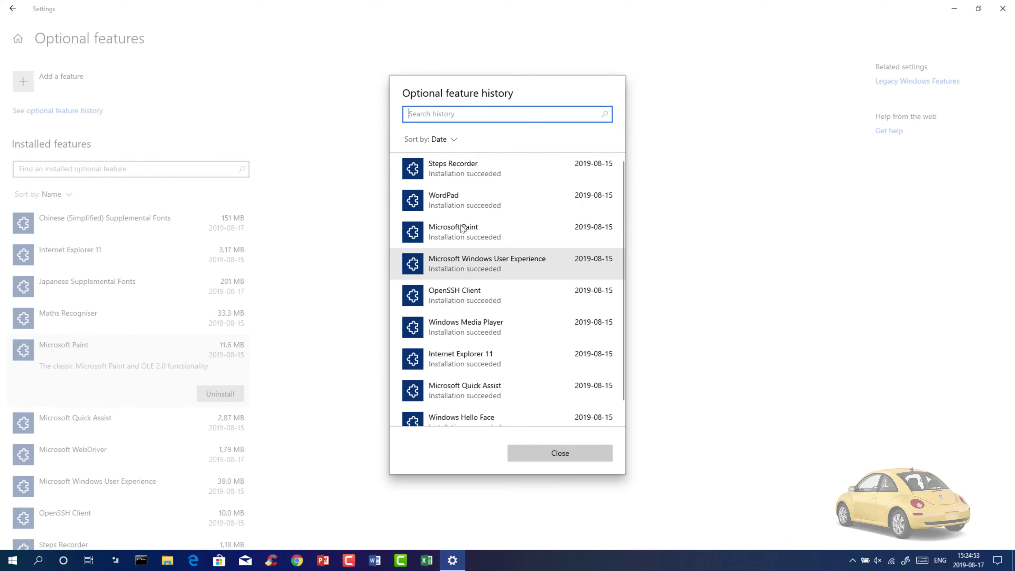
{"action": "left_click", "coordinate": [521, 219]}
{"action": "scroll", "coordinate": [525, 237], "scroll_direction": "down", "scroll_amount": 1}
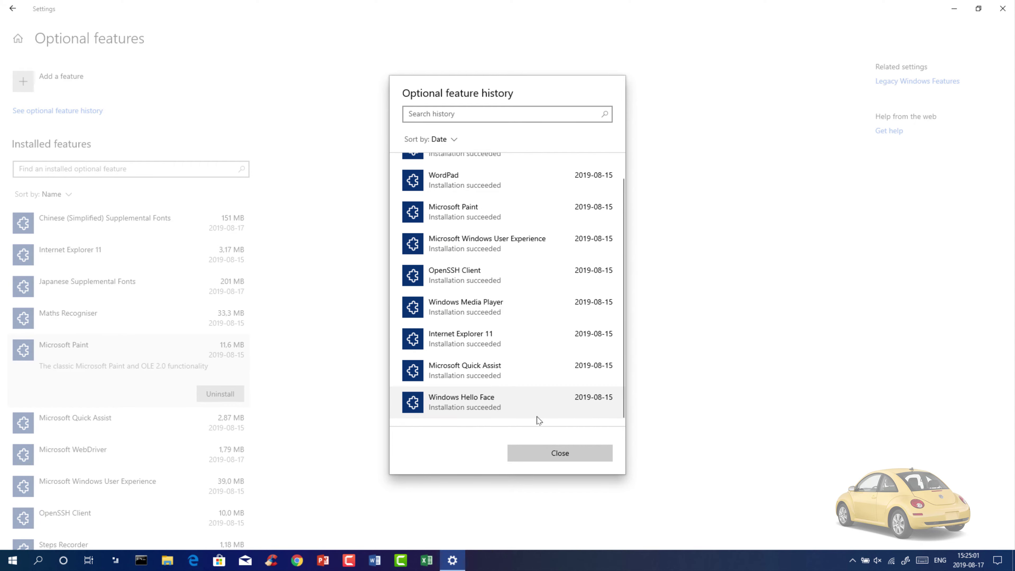
{"action": "left_click", "coordinate": [540, 456]}
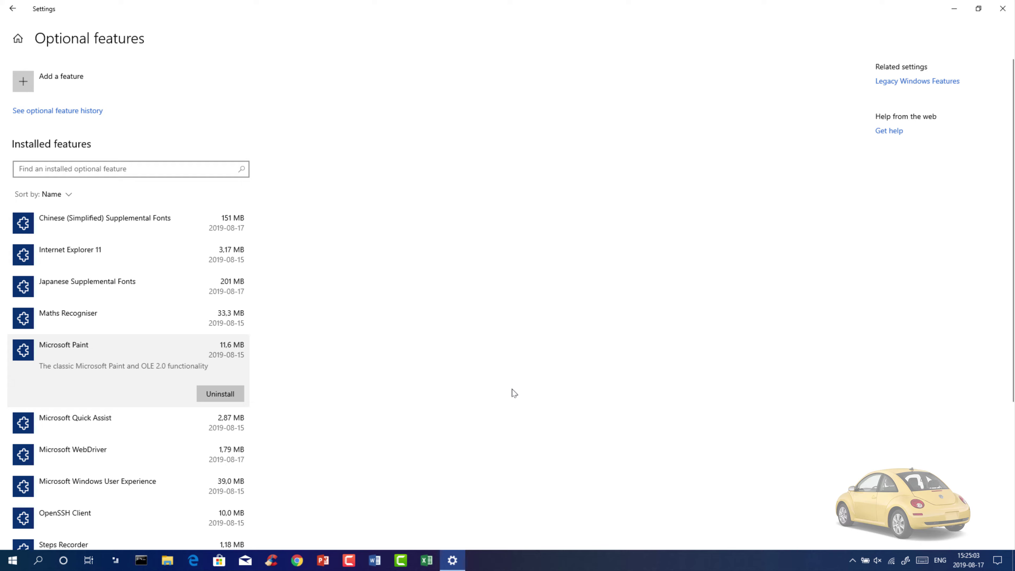
Step: Install the Wireless Display optional feature from the list of available features
{"action": "left_click", "coordinate": [116, 90]}
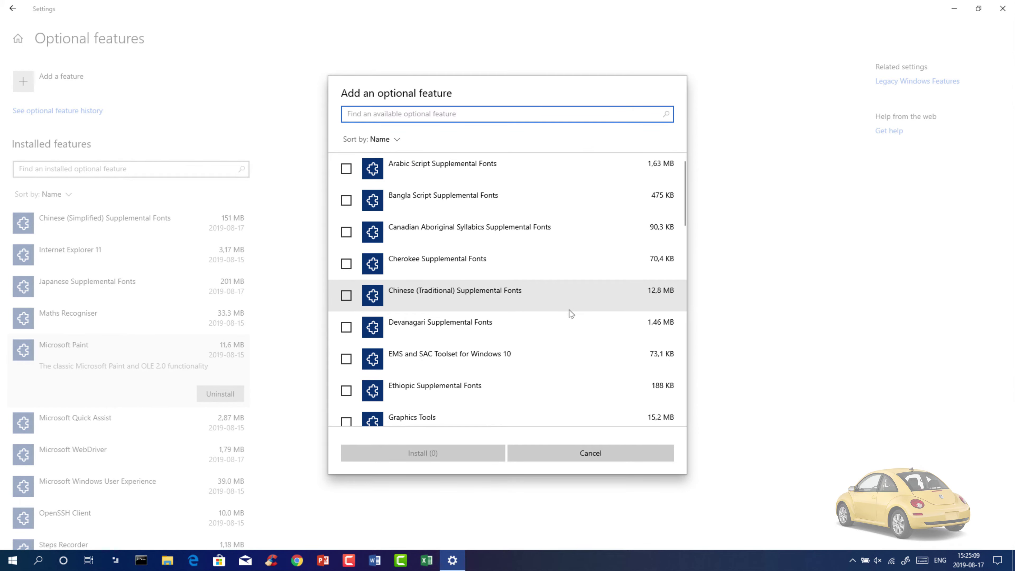
{"action": "scroll", "coordinate": [570, 313], "scroll_direction": "down", "scroll_amount": 10}
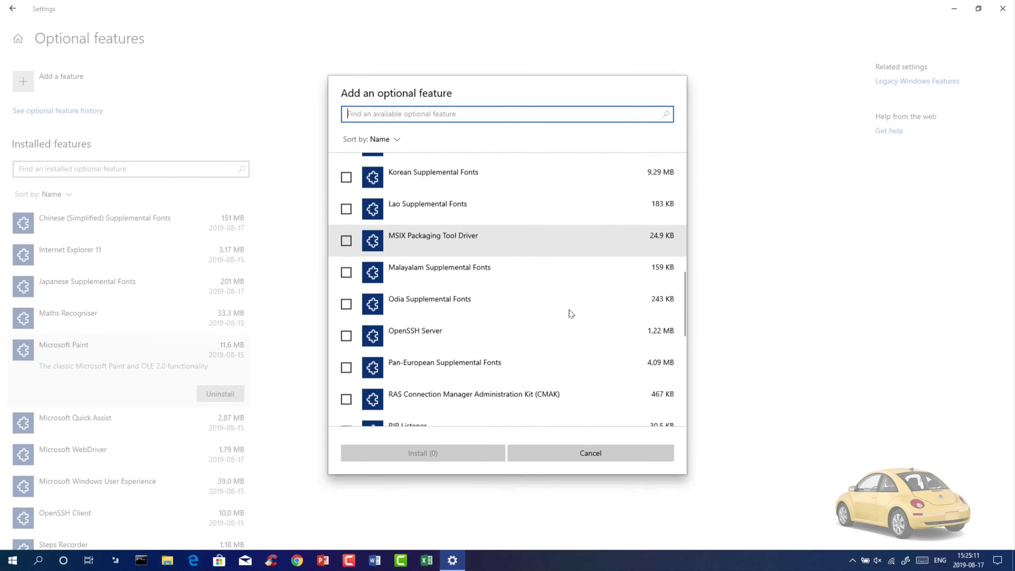
{"action": "scroll", "coordinate": [570, 313], "scroll_direction": "down", "scroll_amount": 7}
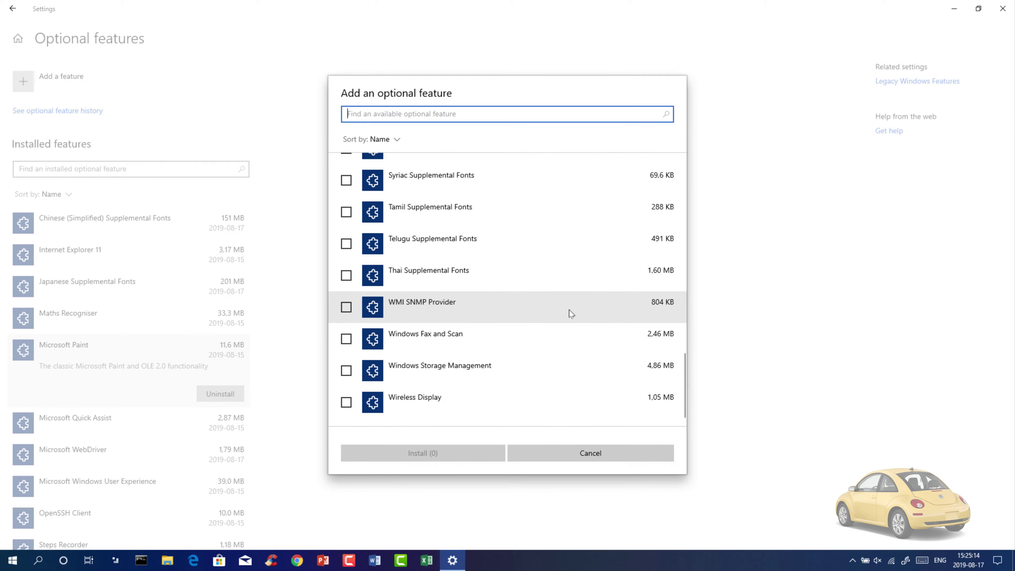
{"action": "left_click", "coordinate": [545, 397]}
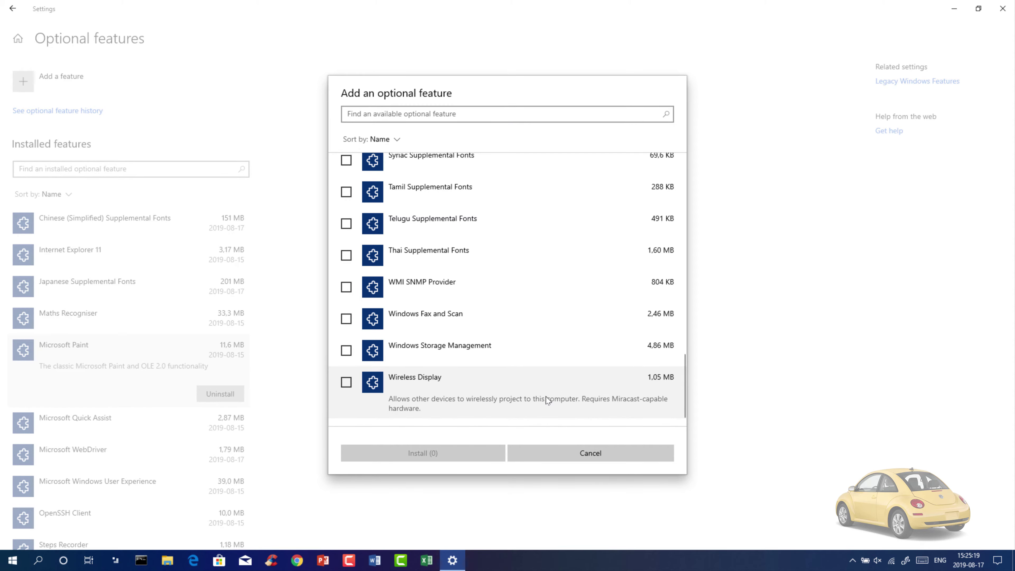
{"action": "left_click", "coordinate": [345, 383]}
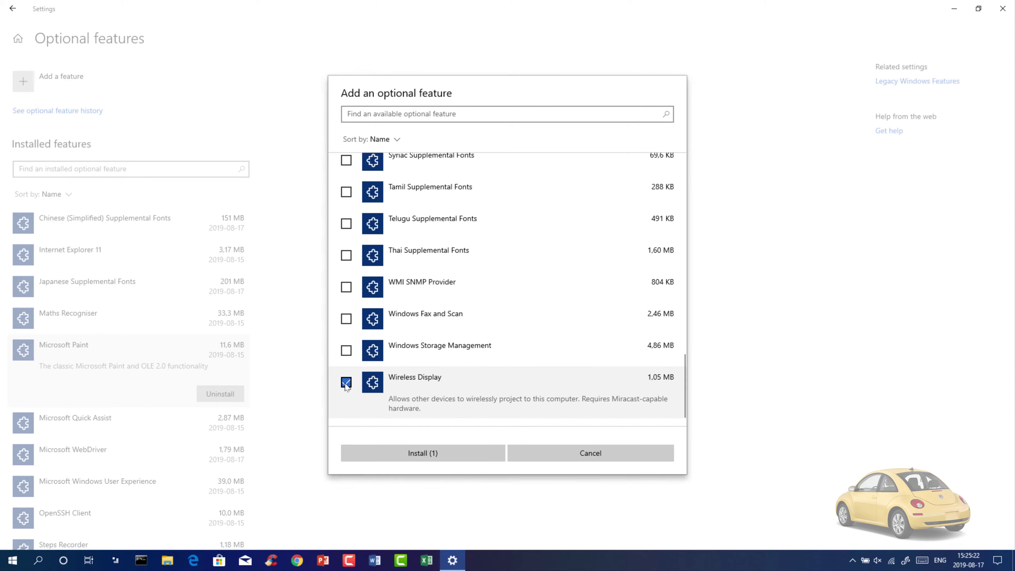
{"action": "left_click", "coordinate": [380, 454]}
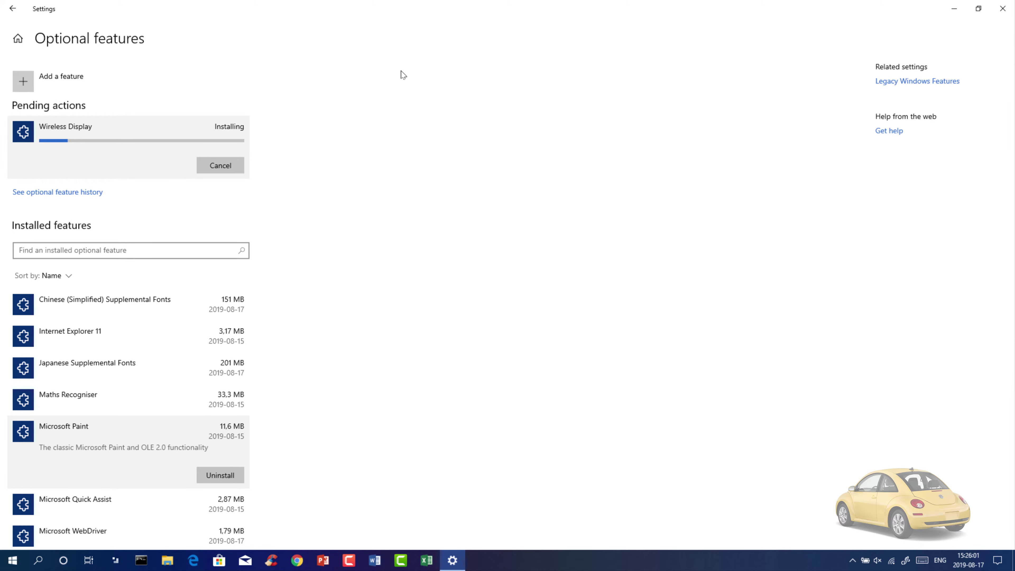
Step: Try to uninstall the XPS Viewer feature from the installed features
{"action": "scroll", "coordinate": [403, 74], "scroll_direction": "down", "scroll_amount": 7}
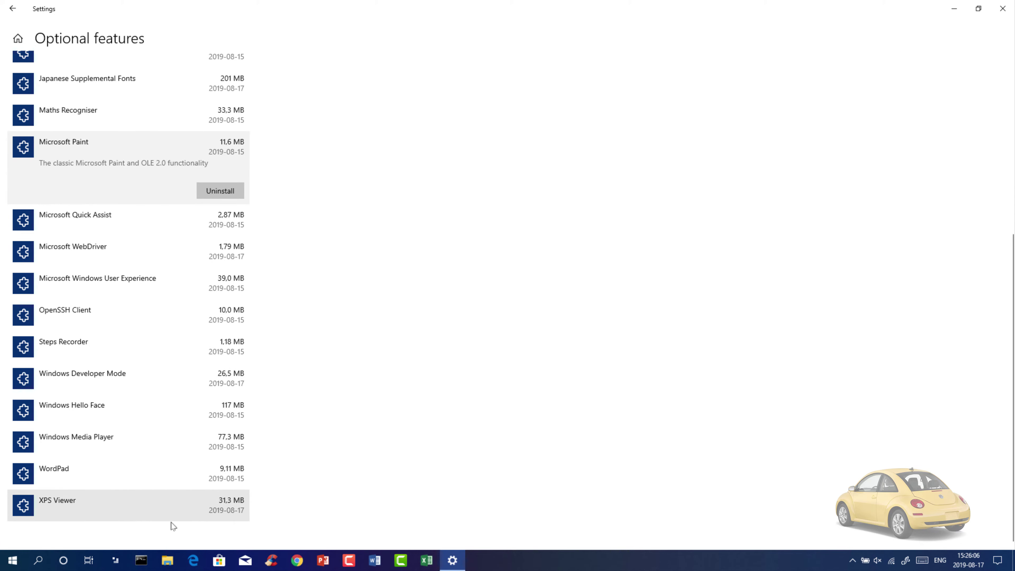
{"action": "left_click", "coordinate": [177, 514]}
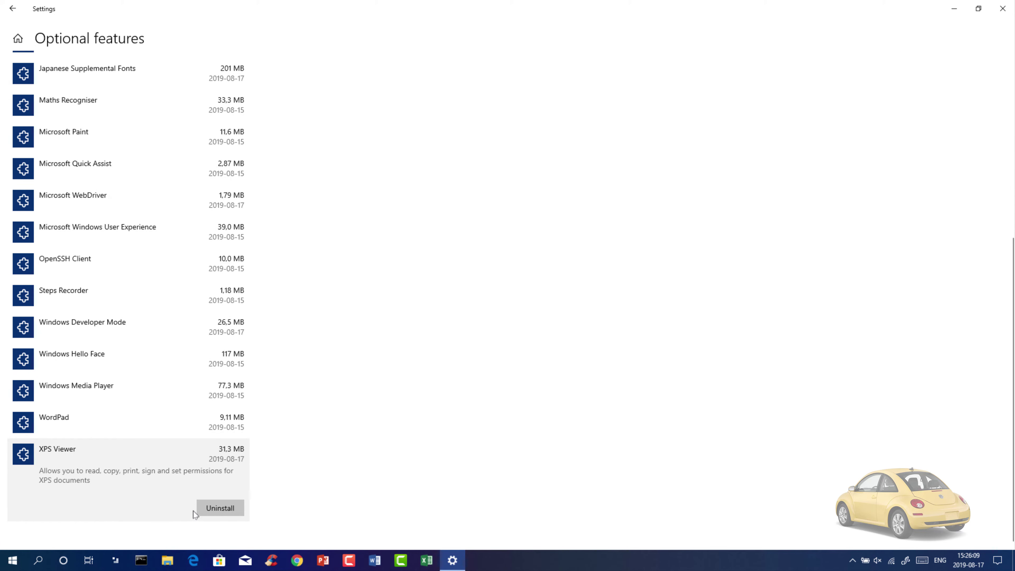
{"action": "left_click", "coordinate": [220, 508]}
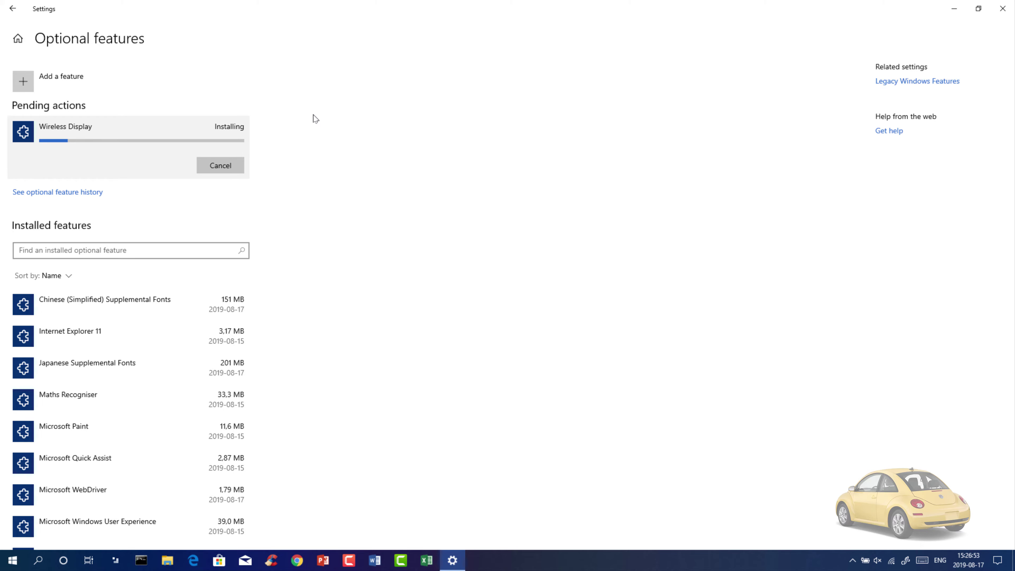
Step: Install Windows Fax and Scan and Windows Storage Management together as optional features, and view their pending actions
{"action": "left_click", "coordinate": [198, 74]}
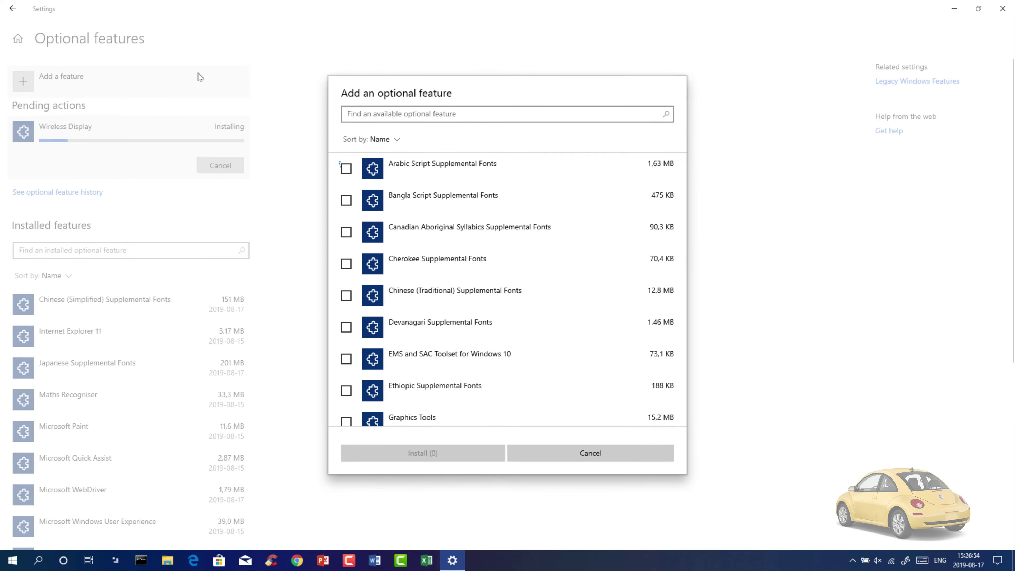
{"action": "scroll", "coordinate": [591, 307], "scroll_direction": "down", "scroll_amount": 10}
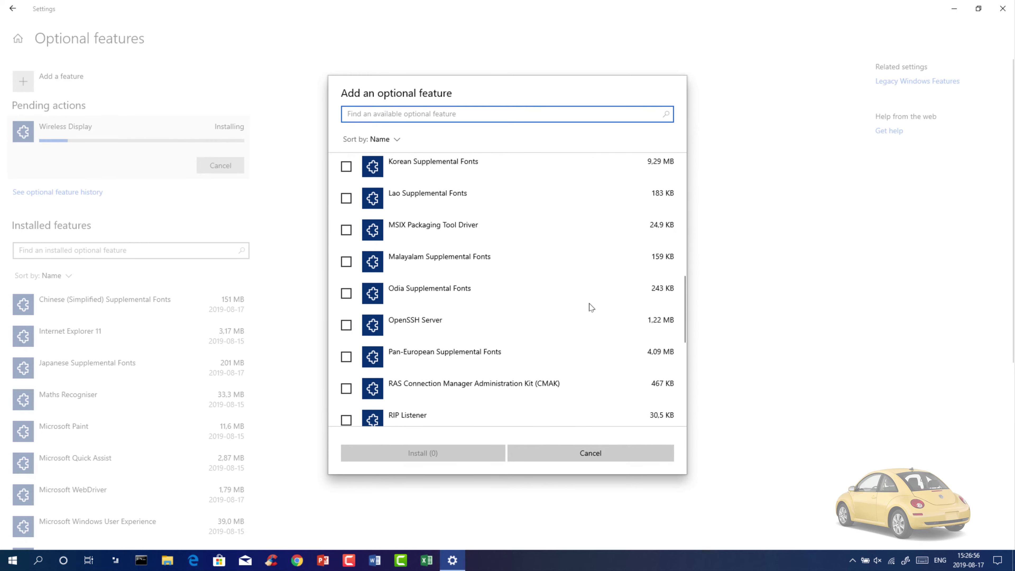
{"action": "scroll", "coordinate": [591, 307], "scroll_direction": "down", "scroll_amount": 3}
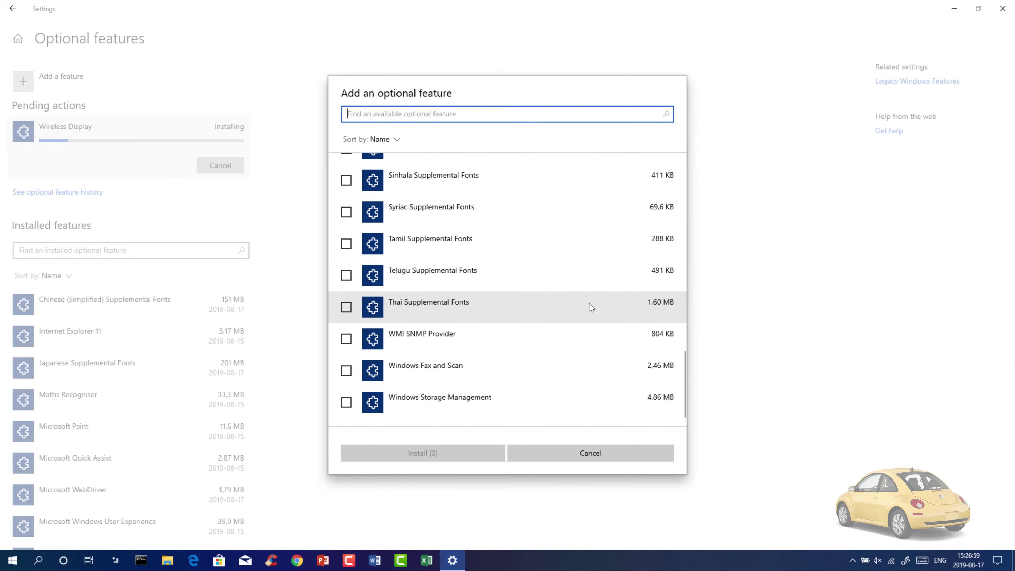
{"action": "left_click", "coordinate": [582, 369]}
{"action": "scroll", "coordinate": [582, 369], "scroll_direction": "down", "scroll_amount": 1}
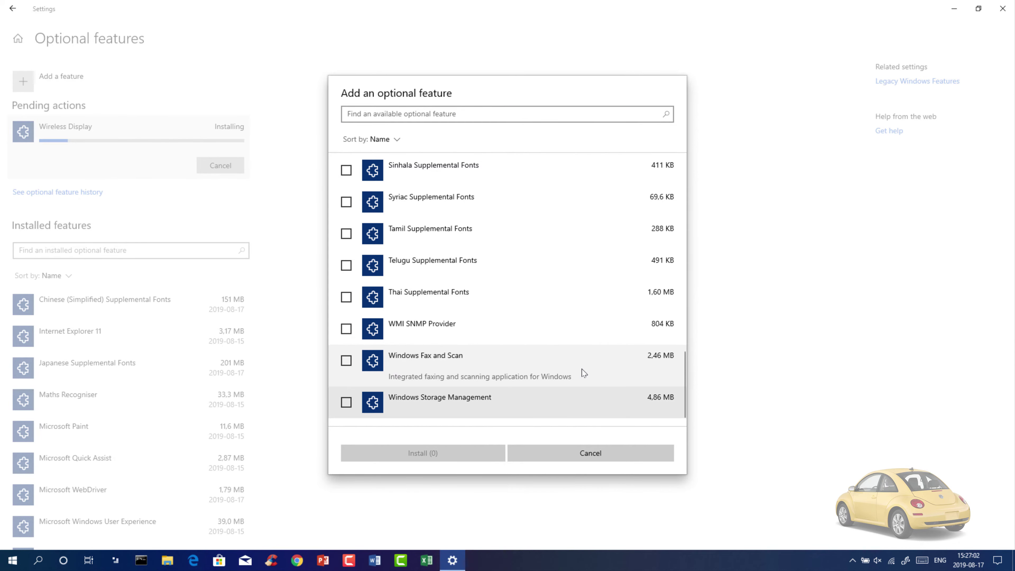
{"action": "left_click", "coordinate": [346, 403]}
{"action": "left_click", "coordinate": [345, 361]}
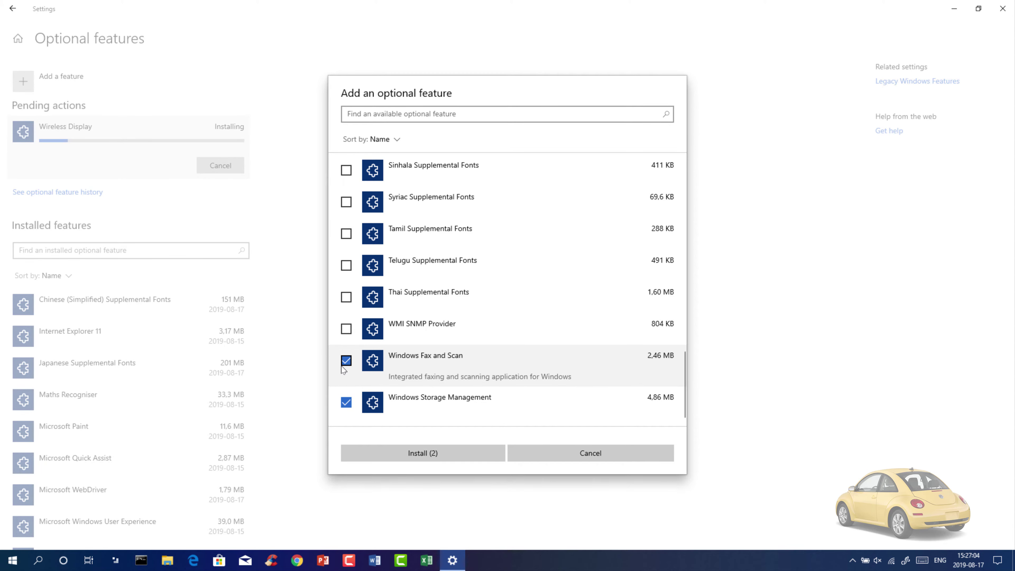
{"action": "left_click", "coordinate": [384, 456]}
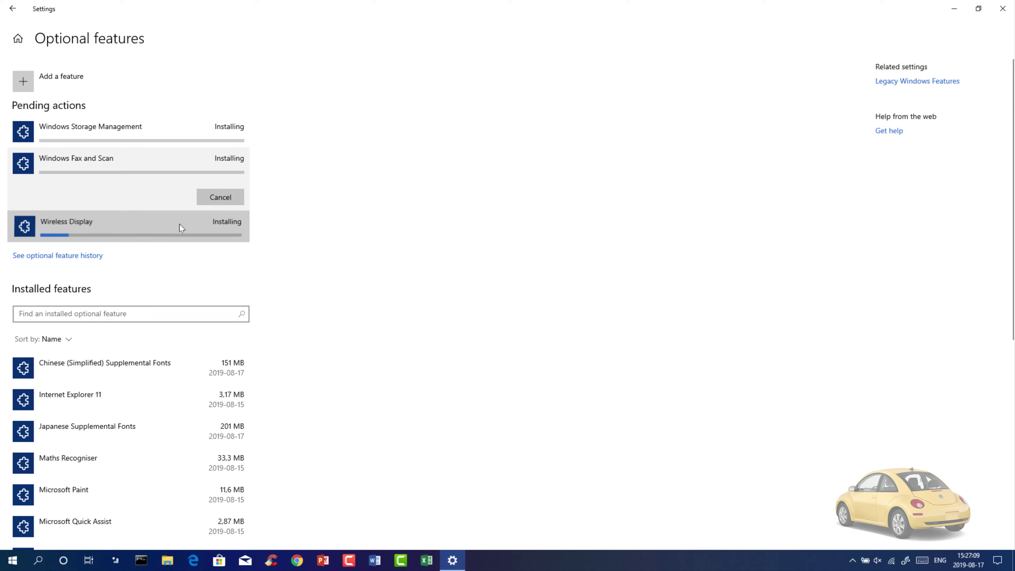
{"action": "left_click", "coordinate": [173, 146]}
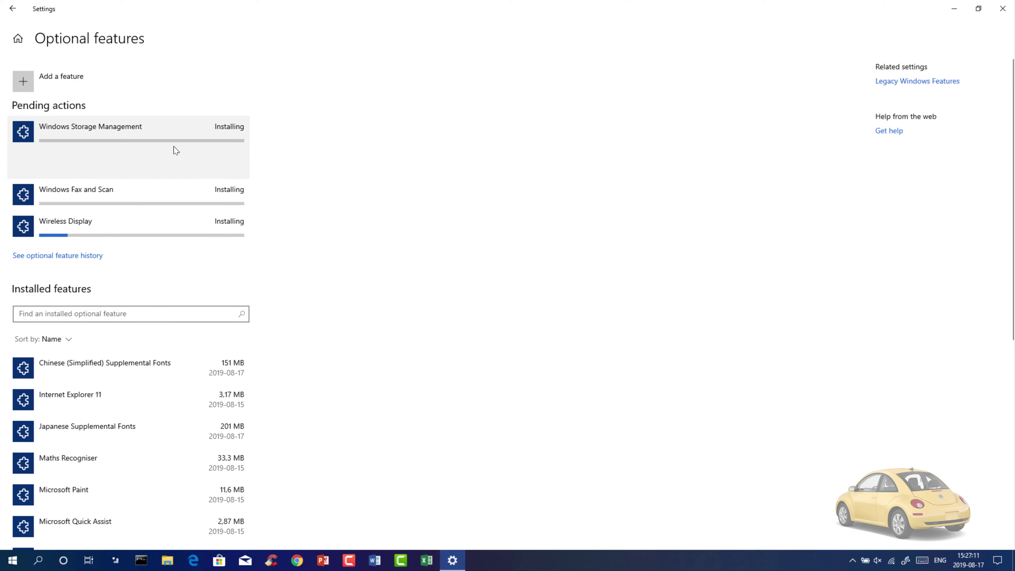
{"action": "left_click", "coordinate": [171, 186]}
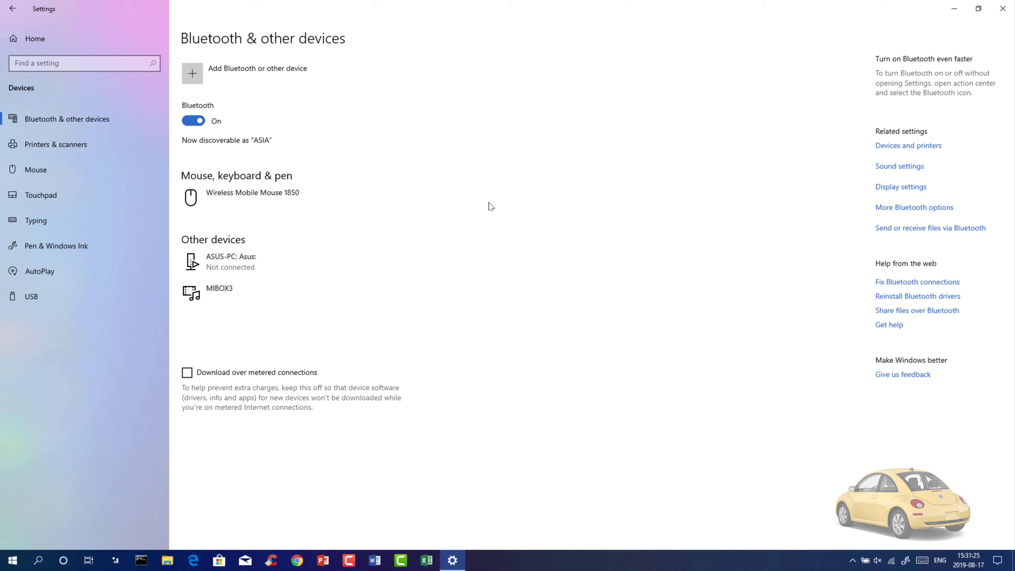
Step: Open the mouse settings in Devices and adjust the cursor speed
{"action": "left_click", "coordinate": [85, 171]}
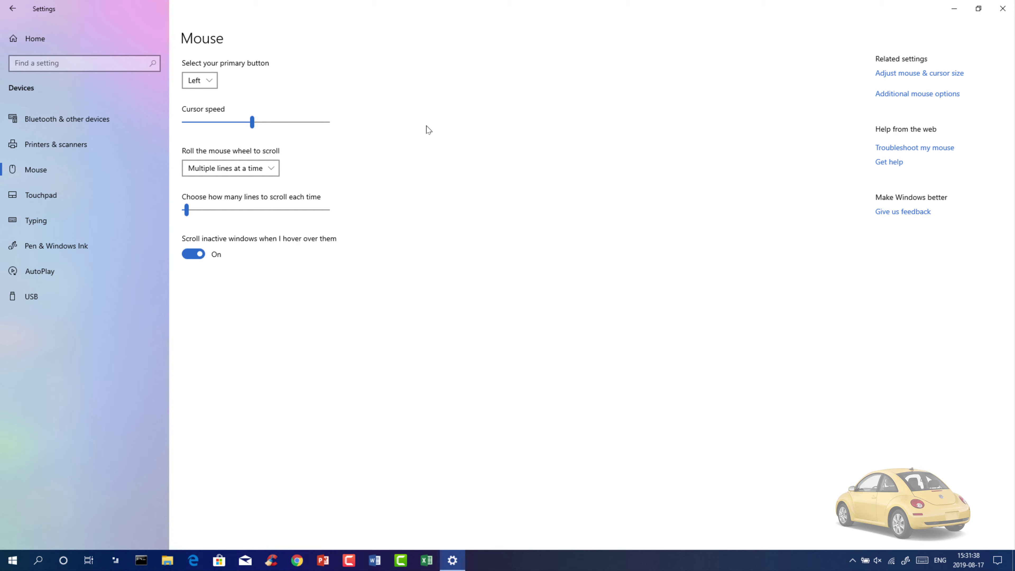
{"action": "left_click", "coordinate": [245, 124]}
{"action": "left_click_drag", "start_coordinate": [271, 127], "coordinate": [252, 141]}
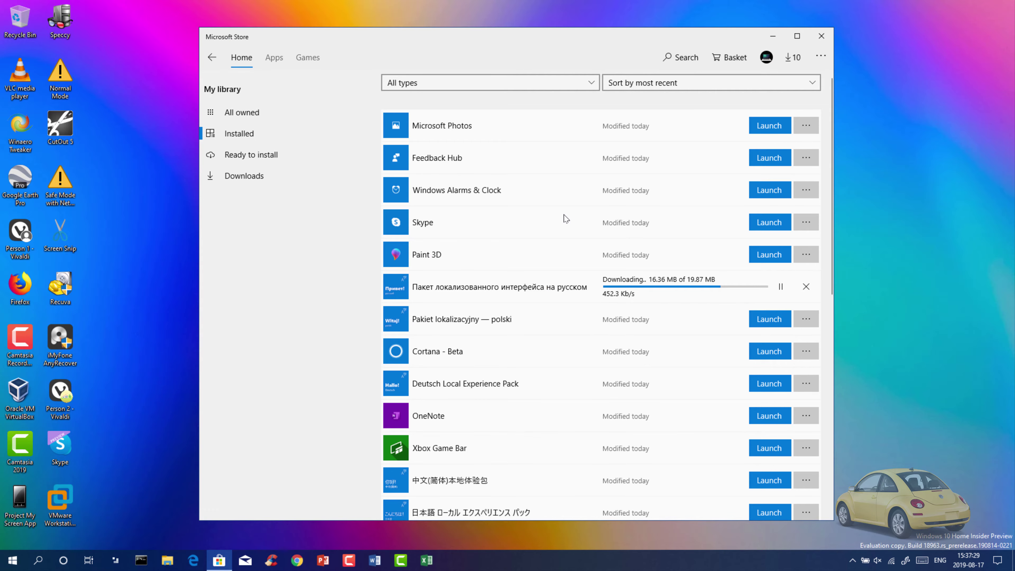
Step: Look through the installed apps in the Microsoft Store library and open its downloads list
{"action": "scroll", "coordinate": [564, 219], "scroll_direction": "down", "scroll_amount": 8}
{"action": "scroll", "coordinate": [564, 219], "scroll_direction": "down", "scroll_amount": 3}
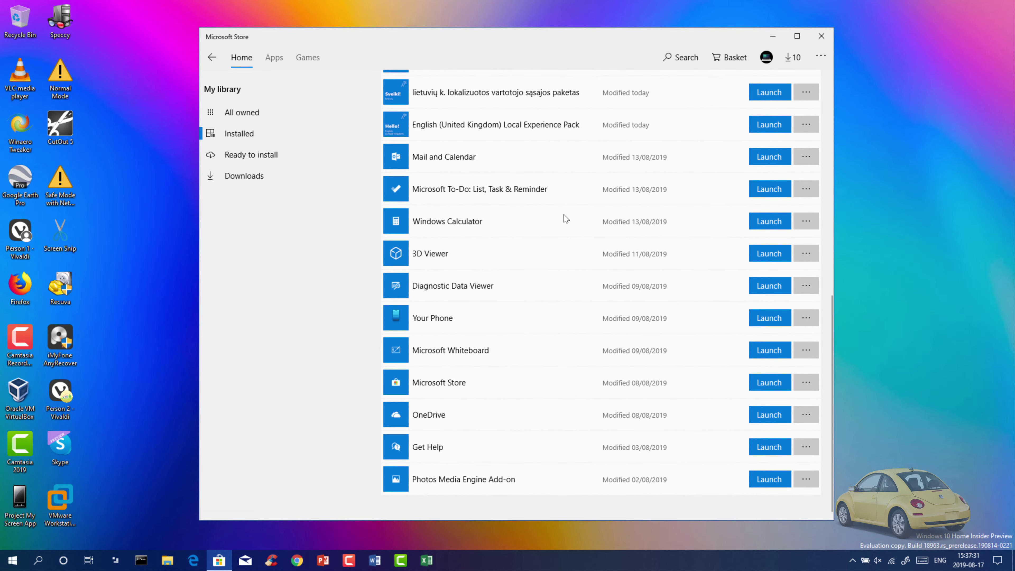
{"action": "scroll", "coordinate": [565, 218], "scroll_direction": "up", "scroll_amount": 12}
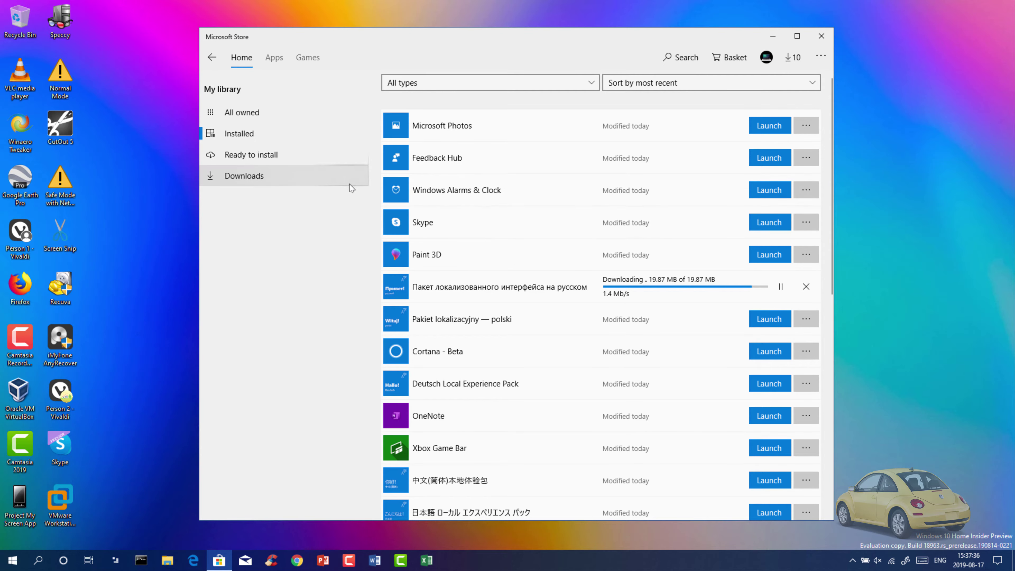
{"action": "left_click", "coordinate": [348, 186]}
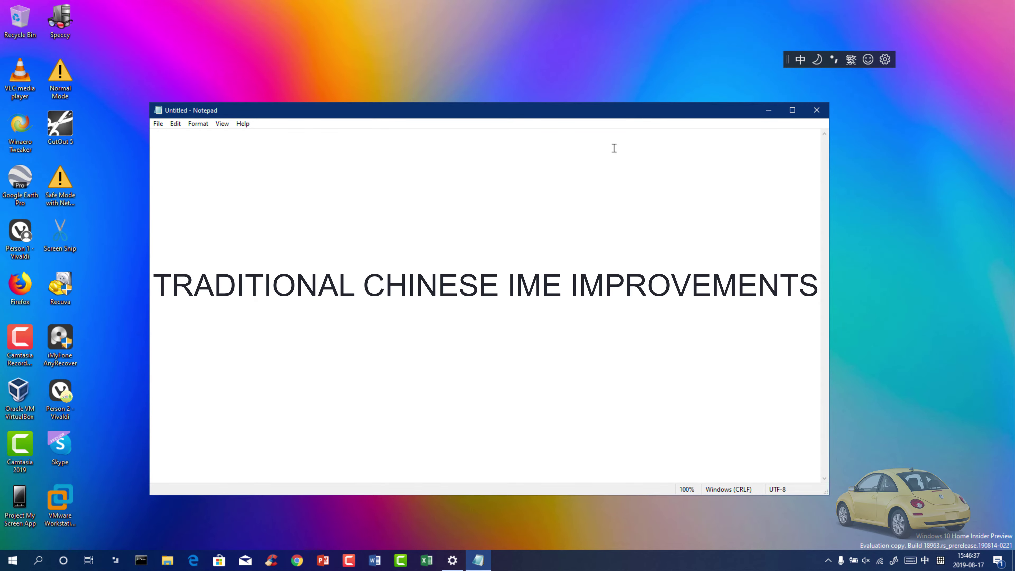
Step: Show the customisation options of the Chinese IME toolbar and hide the toolbar
{"action": "left_click", "coordinate": [885, 60]}
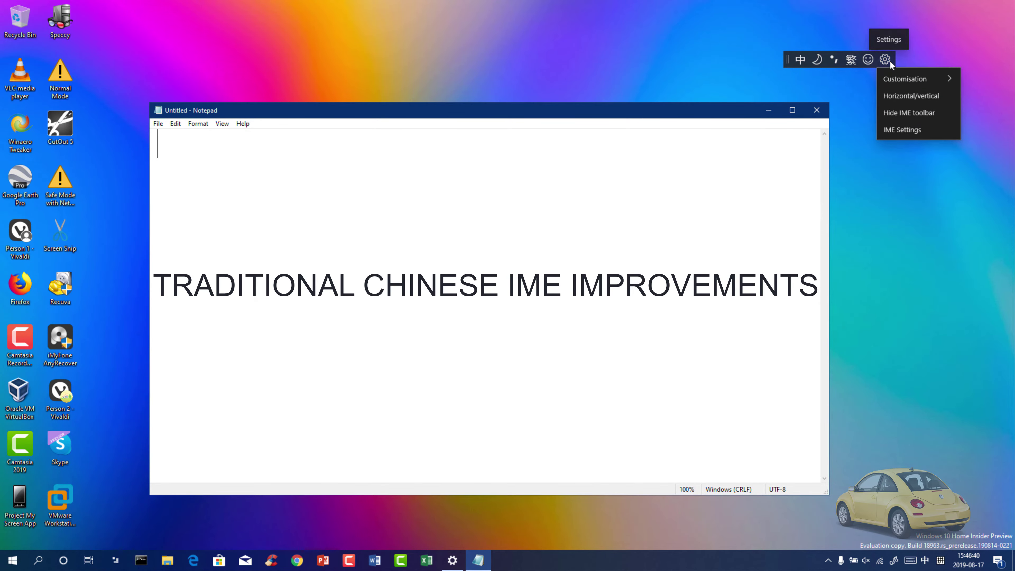
{"action": "key", "text": "Right"}
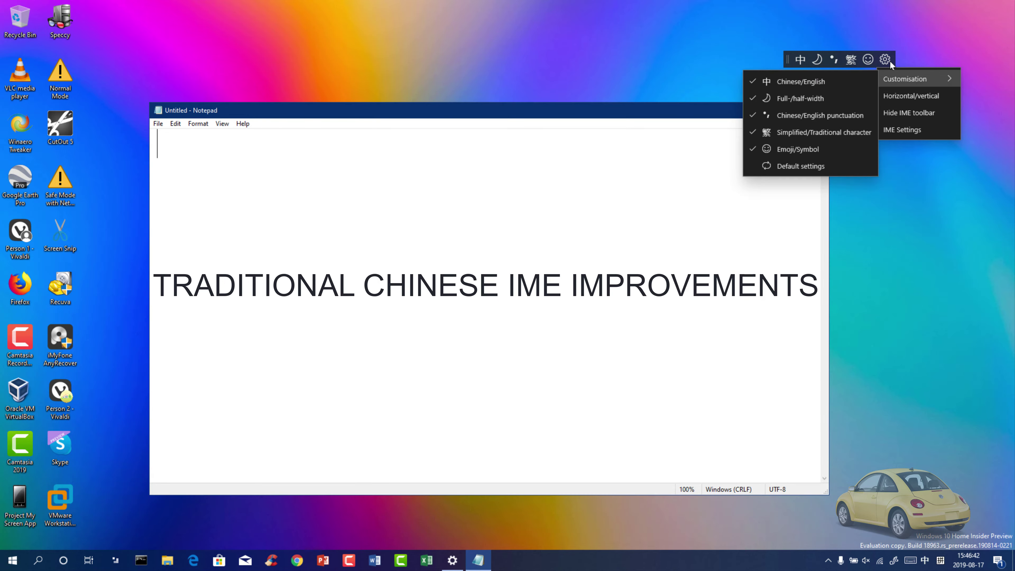
{"action": "key", "text": "Down"}
{"action": "key", "text": "Down"}
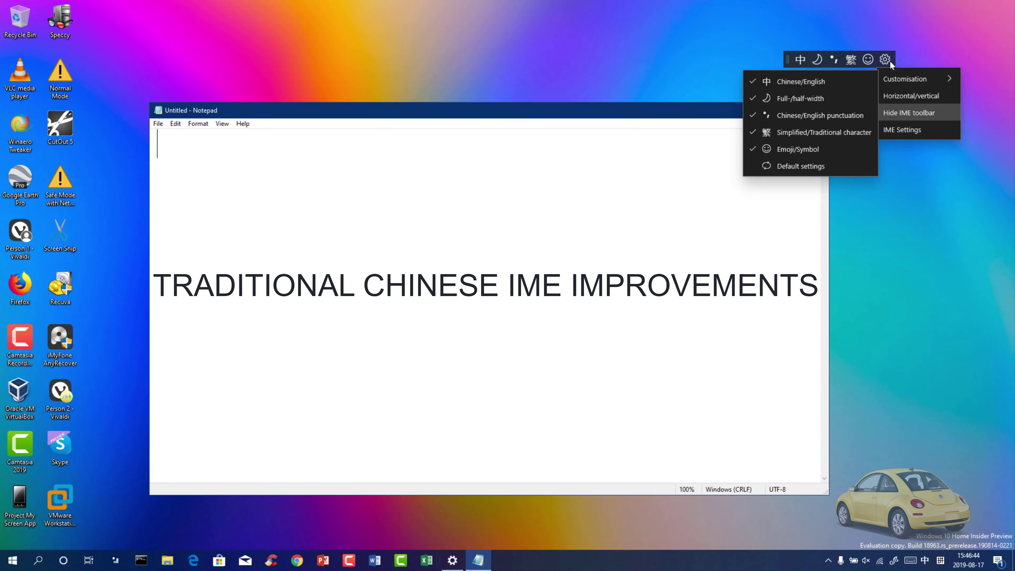
{"action": "left_click", "coordinate": [943, 115]}
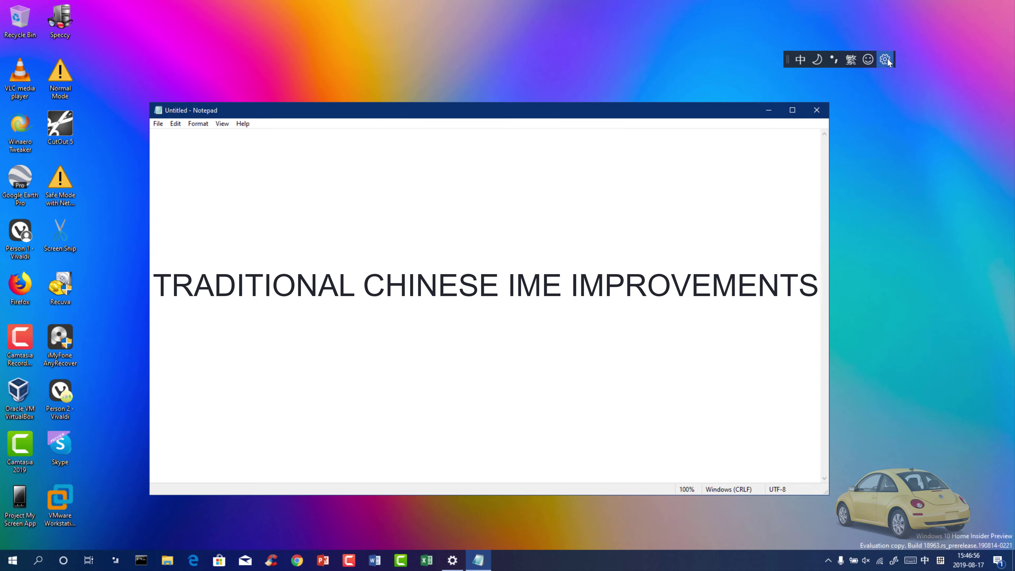
Step: Switch the Chinese IME toolbar from horizontal to vertical orientation
{"action": "left_click", "coordinate": [884, 60]}
{"action": "key", "text": "Down"}
{"action": "key", "text": "Down"}
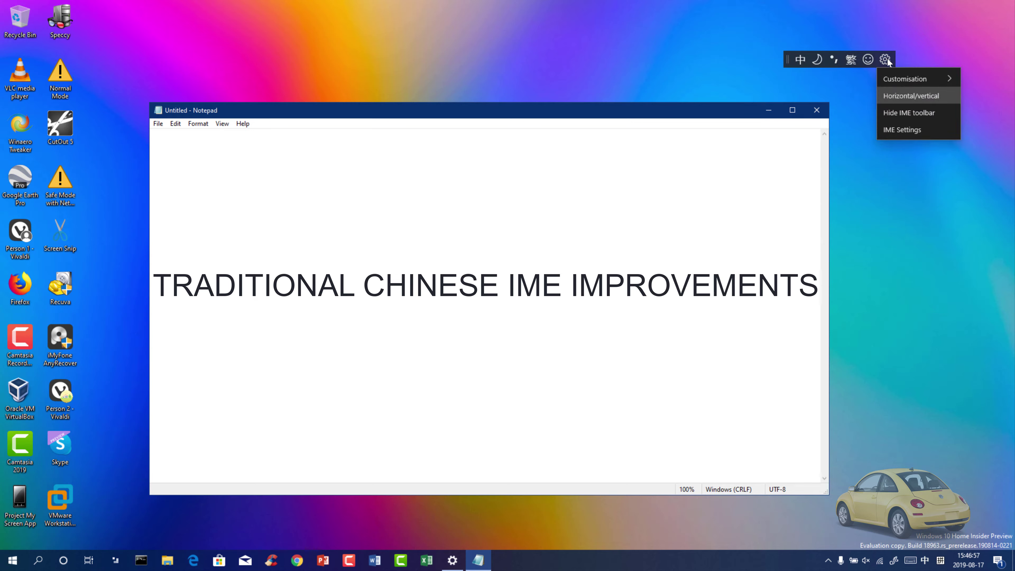
{"action": "left_click", "coordinate": [949, 96]}
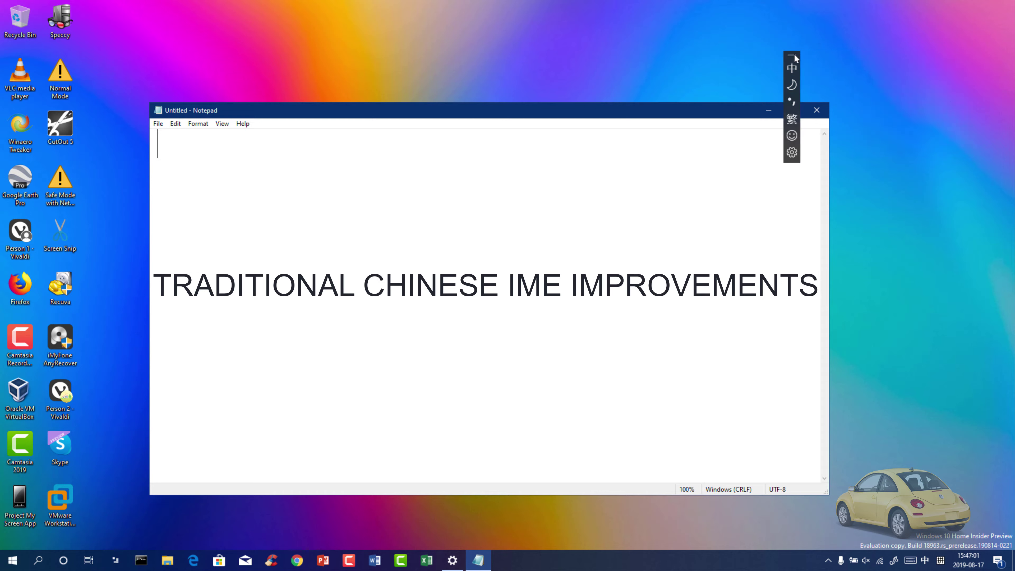
Step: Switch the Chinese IME toolbar back to horizontal orientation and reposition it above the Notepad window
{"action": "left_click_drag", "start_coordinate": [794, 58], "coordinate": [875, 47]}
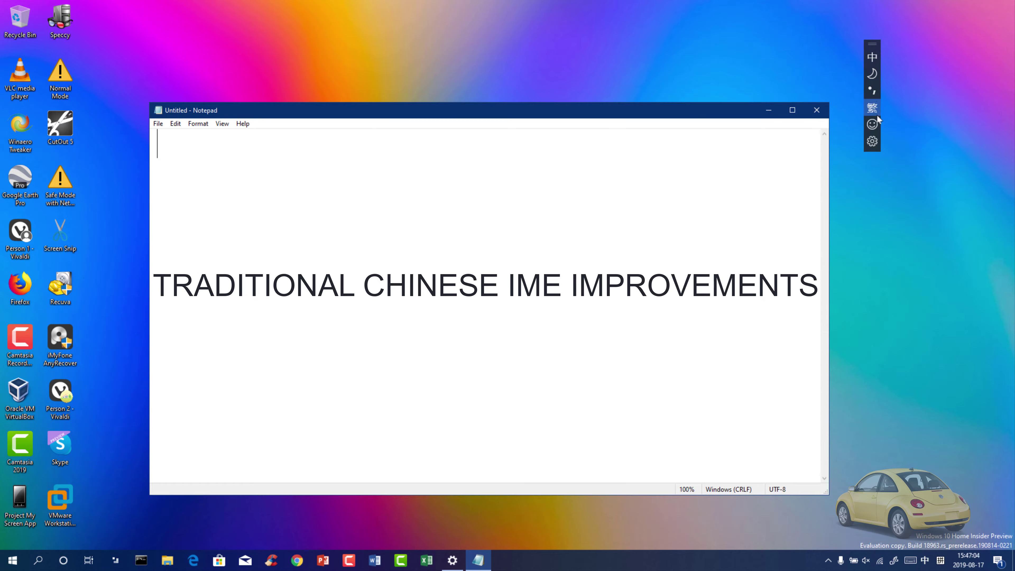
{"action": "left_click", "coordinate": [878, 143]}
{"action": "left_click", "coordinate": [881, 175]}
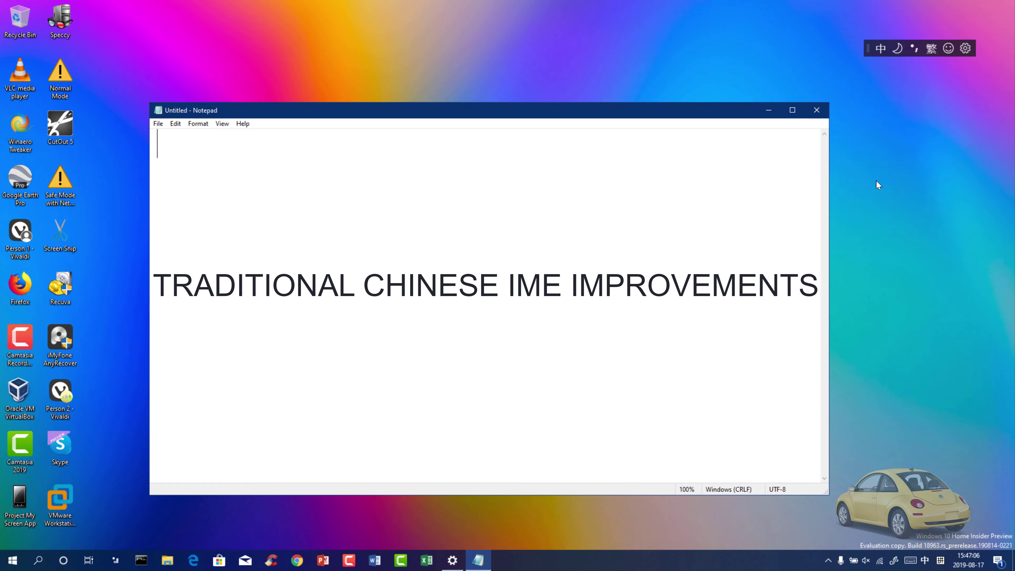
{"action": "left_click_drag", "start_coordinate": [866, 54], "coordinate": [829, 61]}
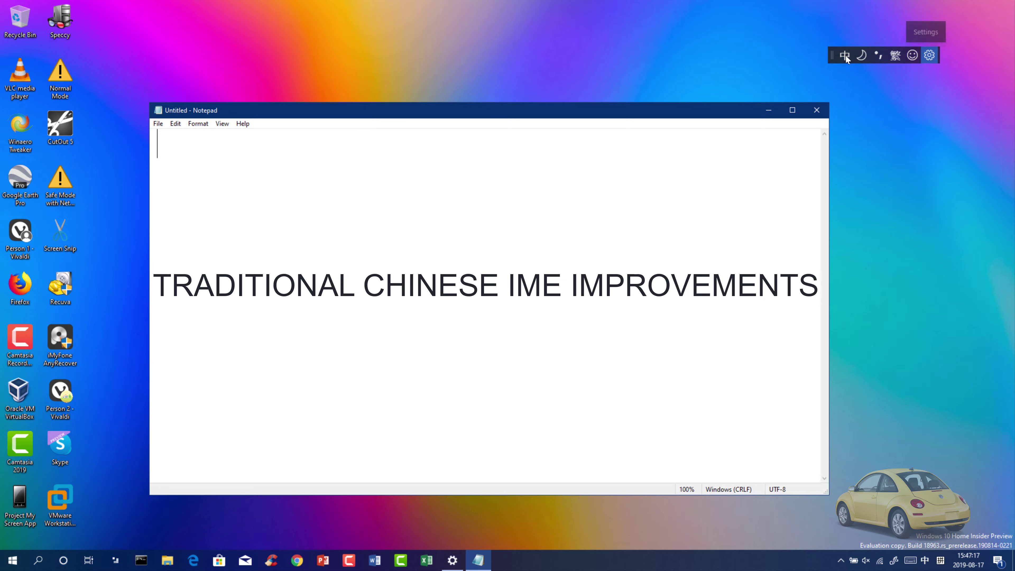
Step: Open the Microsoft Pinyin settings from the IME toolbar and view the Advanced input options
{"action": "left_click", "coordinate": [929, 55]}
{"action": "left_click", "coordinate": [940, 134]}
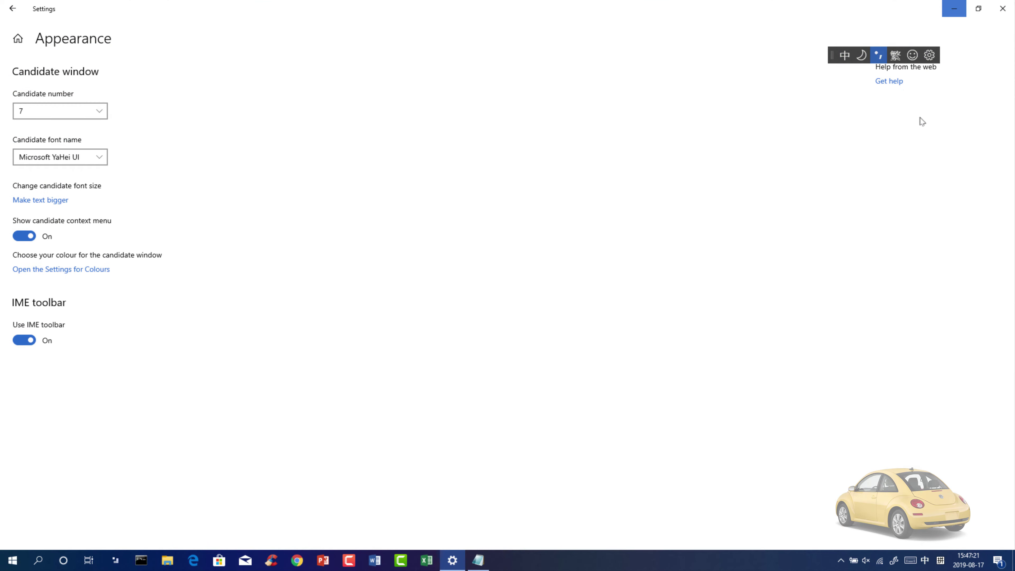
{"action": "left_click_drag", "start_coordinate": [831, 54], "coordinate": [758, 27]}
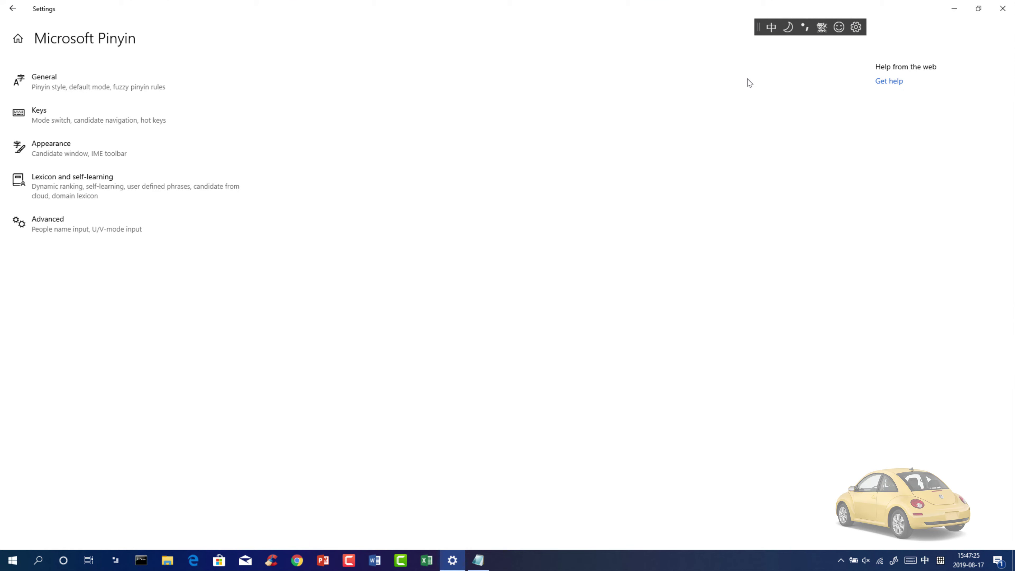
{"action": "left_click", "coordinate": [128, 239]}
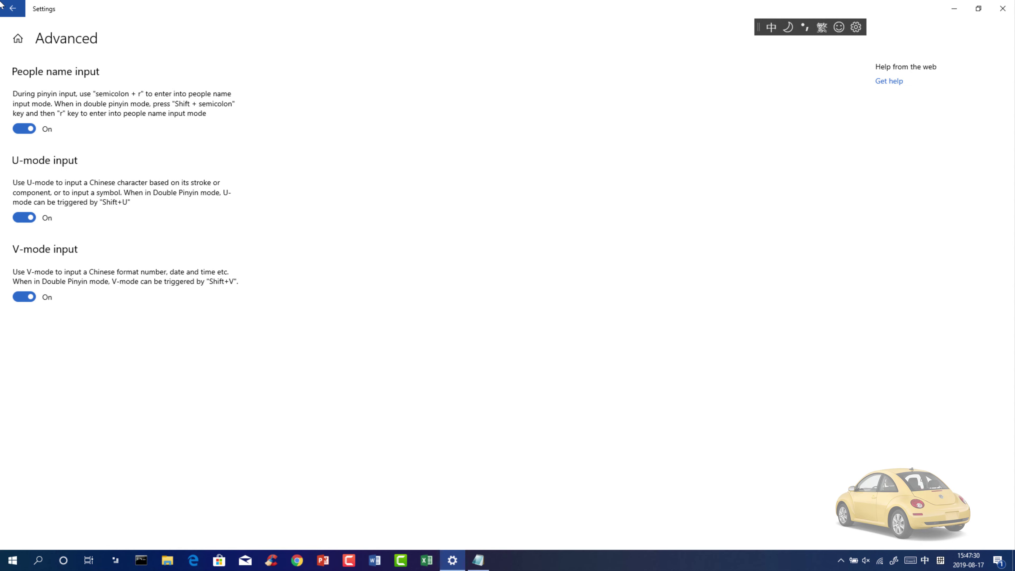
{"action": "left_click", "coordinate": [12, 9]}
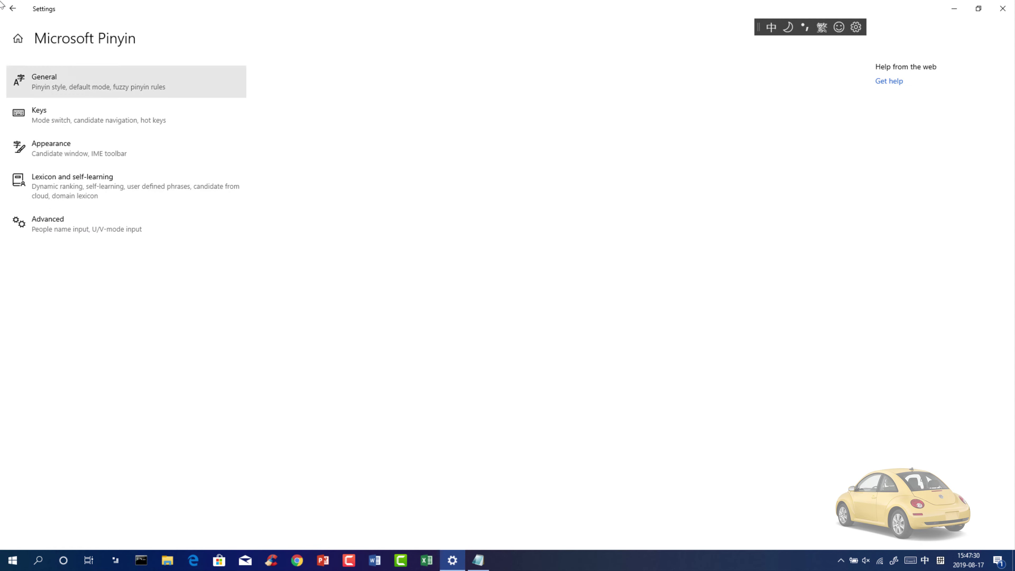
Step: Toggle the Use IME toolbar option off and on in the Microsoft Pinyin Appearance settings
{"action": "left_click", "coordinate": [218, 159]}
{"action": "left_click", "coordinate": [21, 344]}
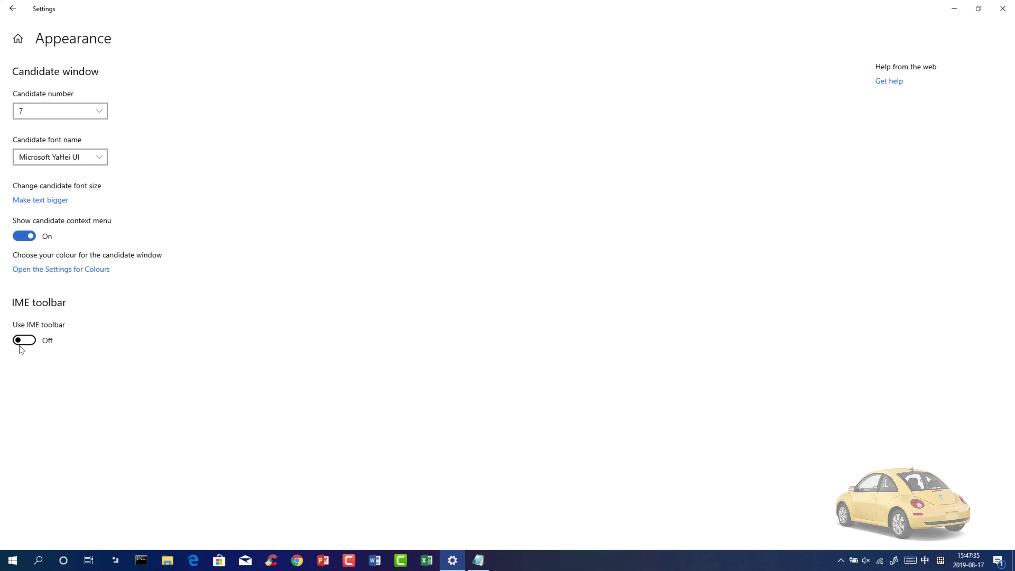
{"action": "left_click", "coordinate": [21, 344]}
{"action": "left_click", "coordinate": [19, 346]}
{"action": "left_click", "coordinate": [19, 346]}
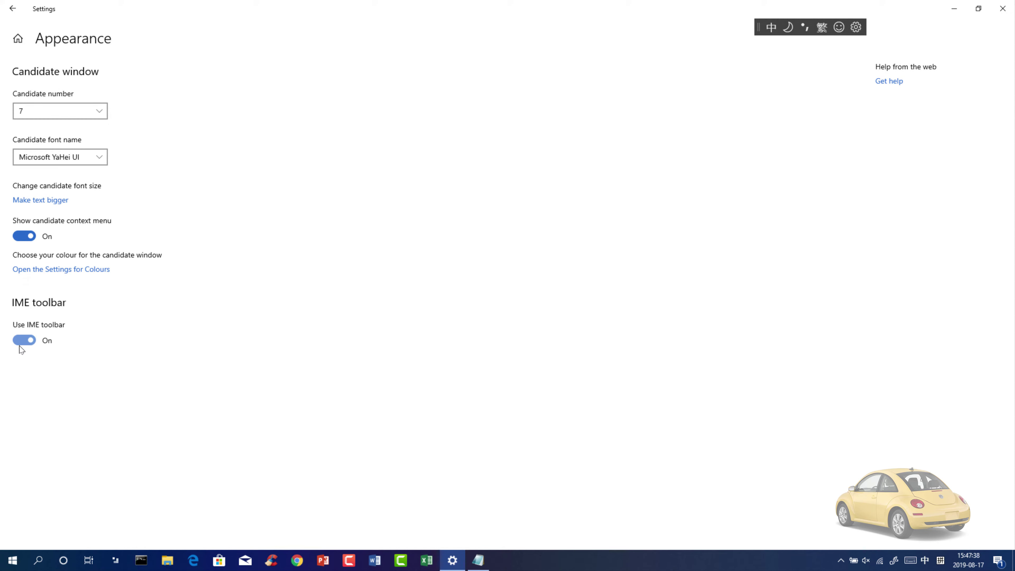
{"action": "left_click", "coordinate": [19, 346]}
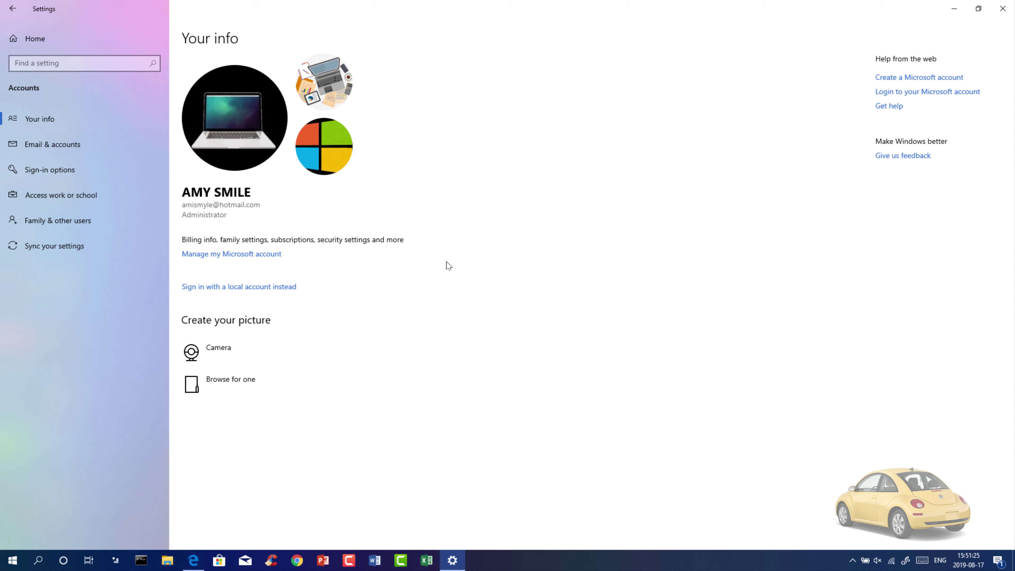
Step: Change the account picture to the desk-and-laptop illustration and check it in the Start menu's account options
{"action": "left_click", "coordinate": [347, 84]}
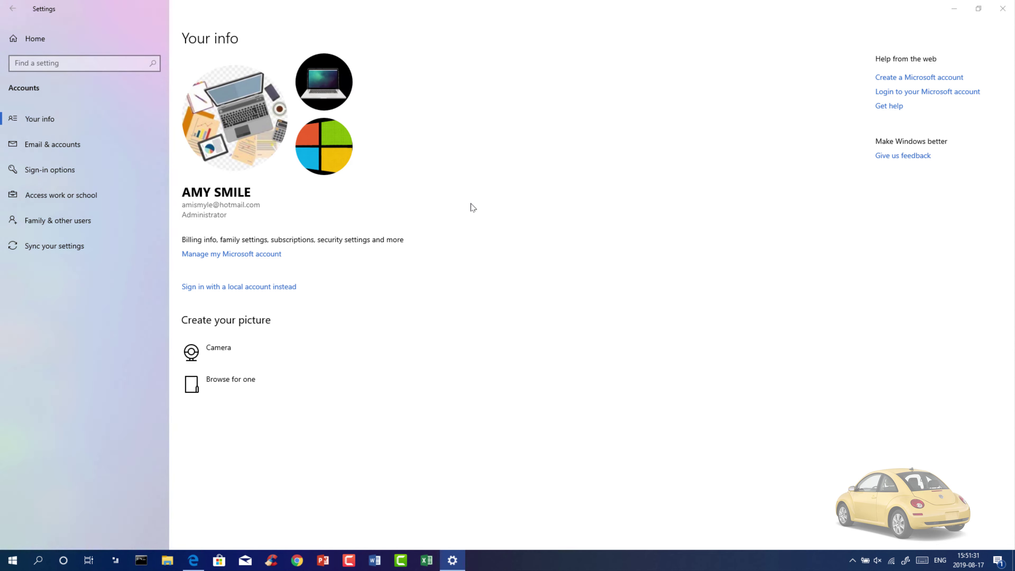
{"action": "key", "text": "super"}
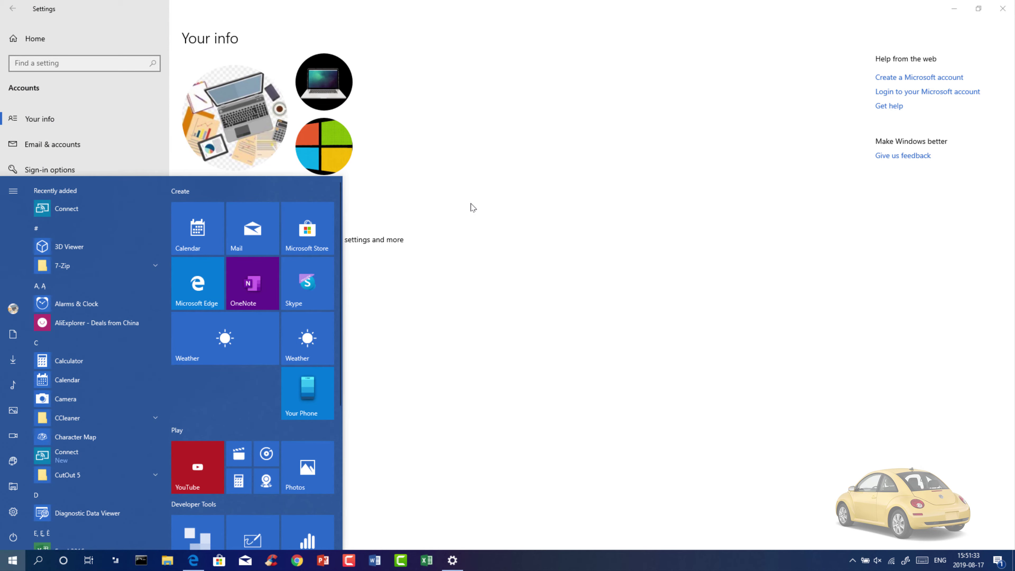
{"action": "left_click", "coordinate": [9, 312]}
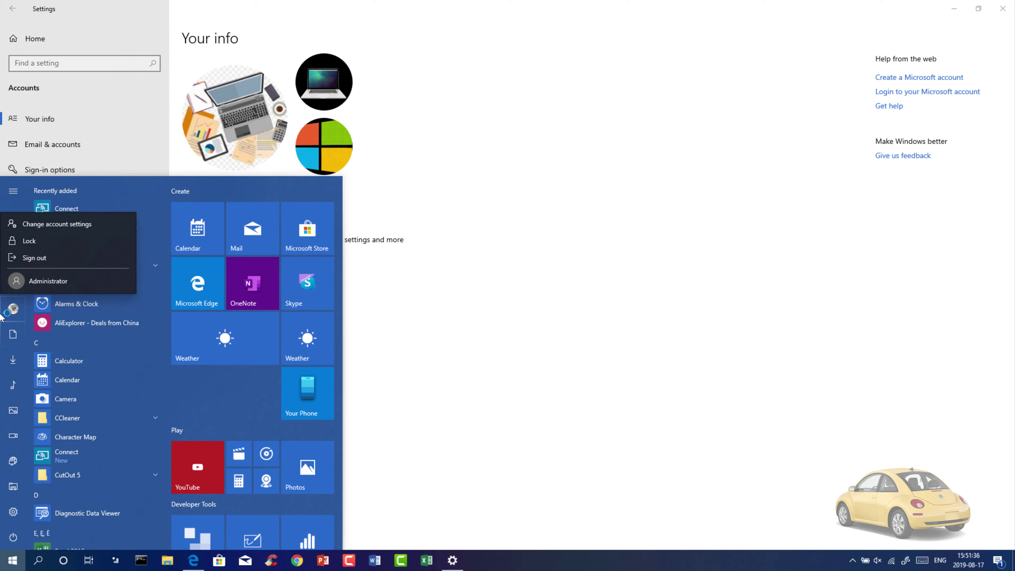
{"action": "left_click", "coordinate": [20, 314]}
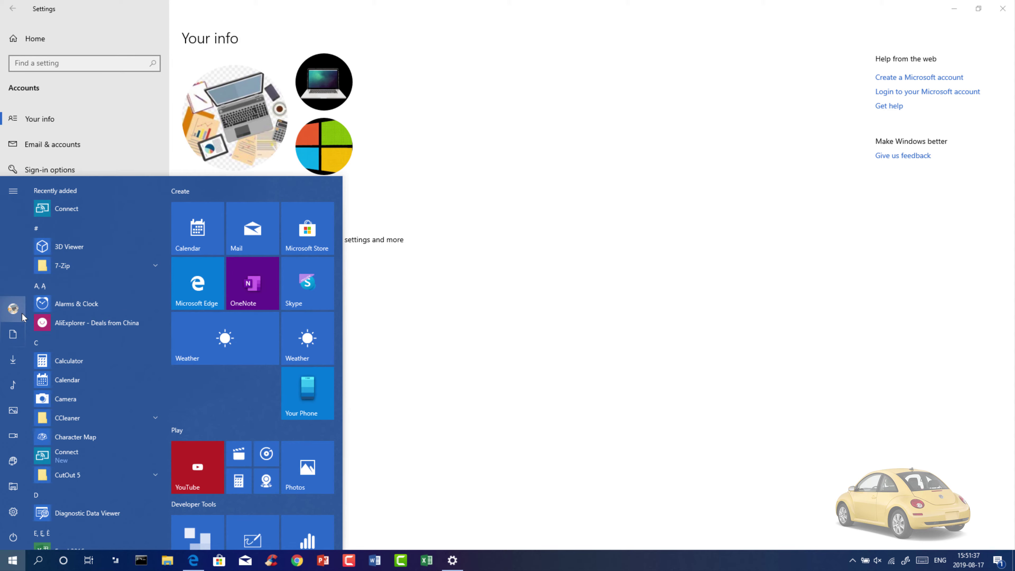
{"action": "left_click", "coordinate": [425, 348]}
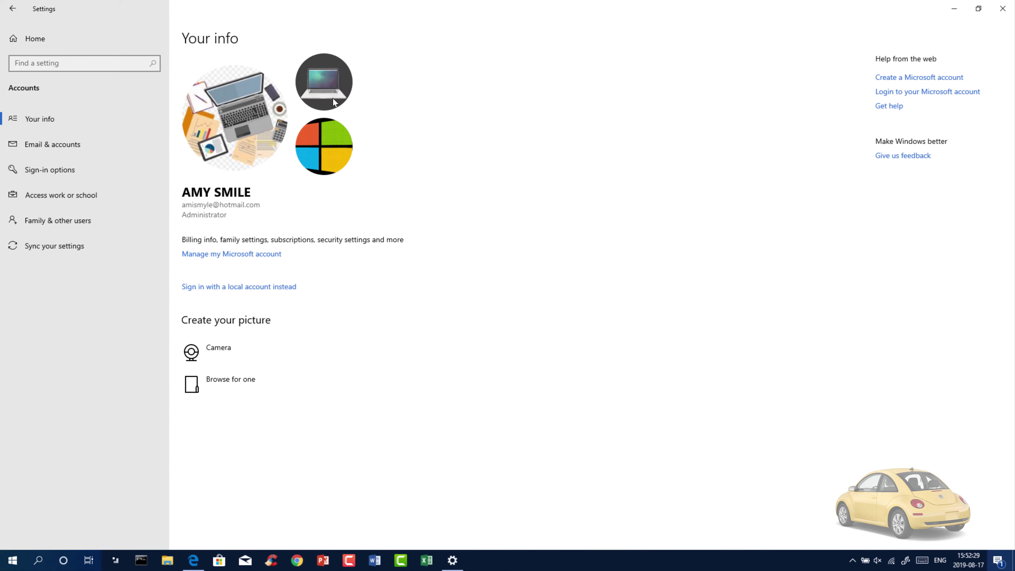
Step: Set the account picture to the laptop on a black background and check it in the Start menu
{"action": "left_click", "coordinate": [324, 81]}
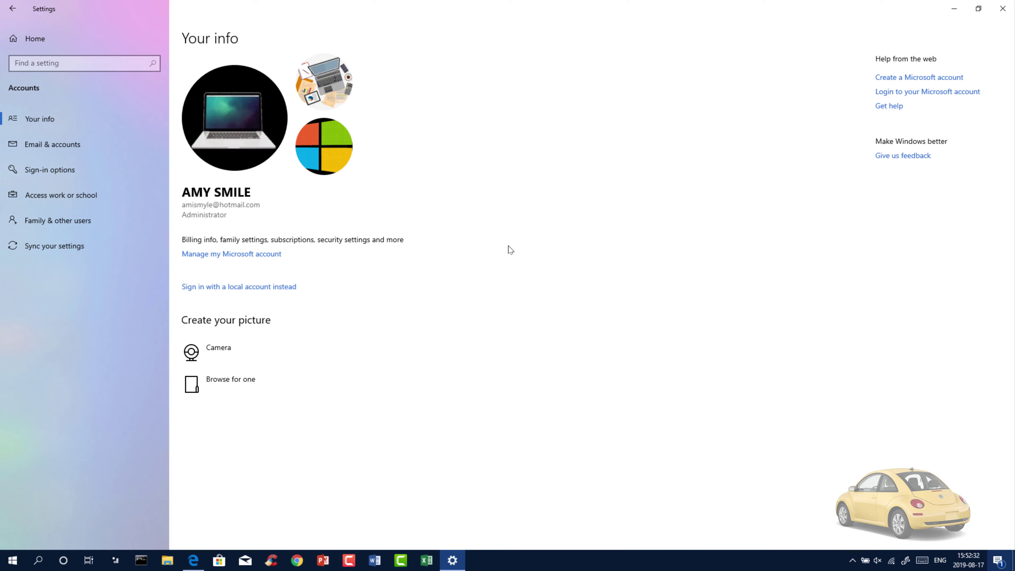
{"action": "key", "text": "super"}
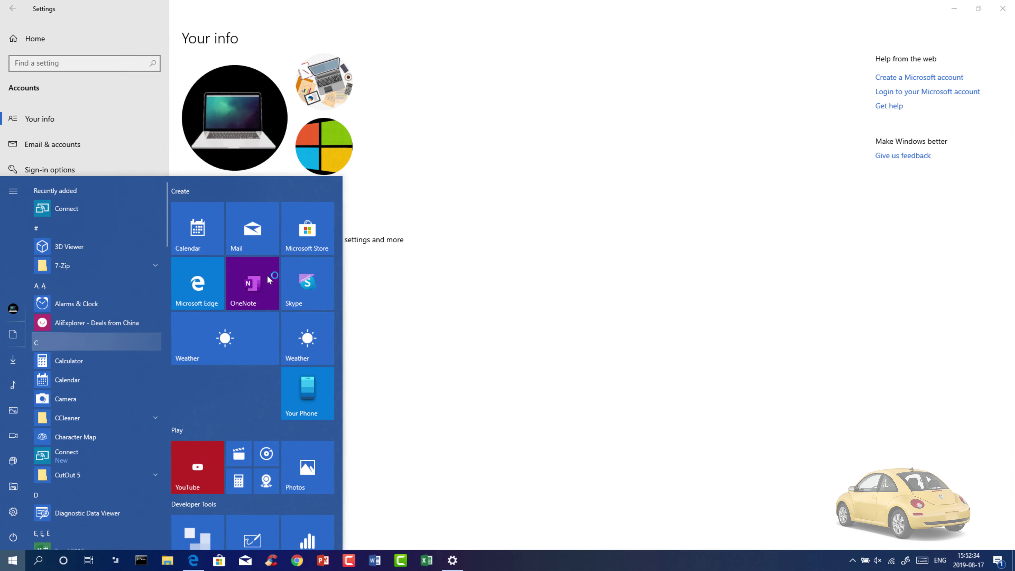
{"action": "left_click", "coordinate": [9, 310]}
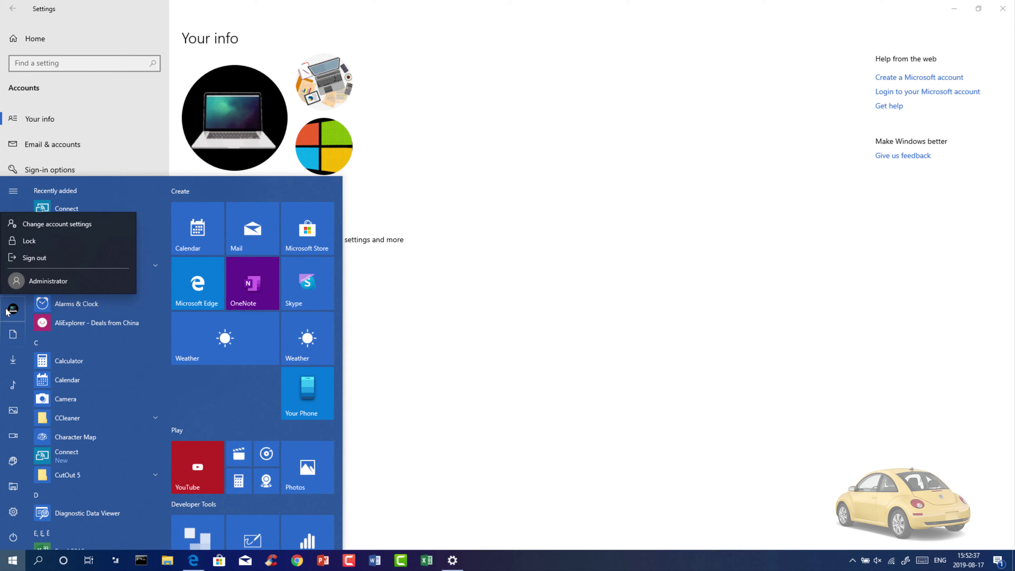
{"action": "left_click", "coordinate": [14, 315]}
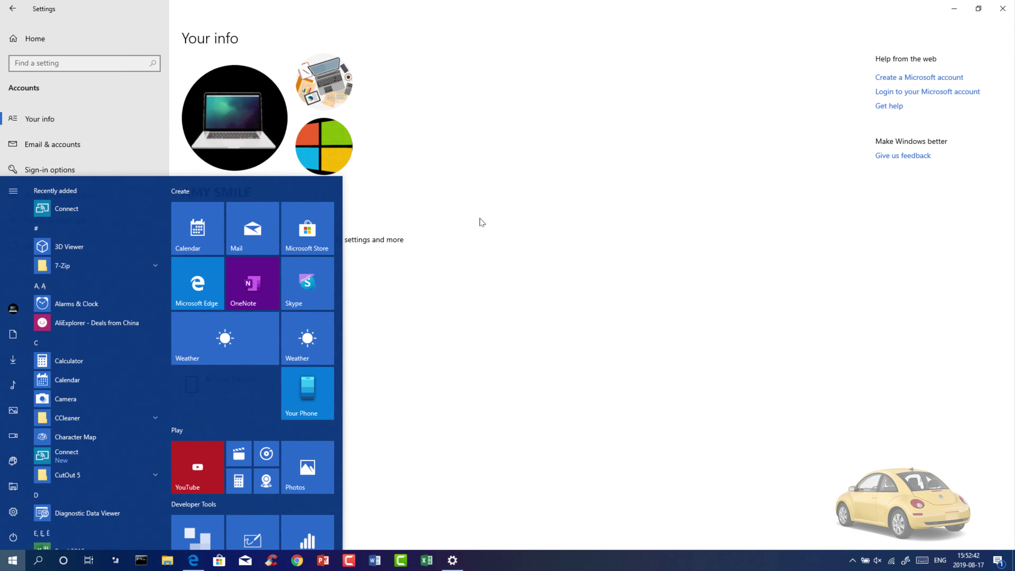
{"action": "left_click", "coordinate": [482, 222]}
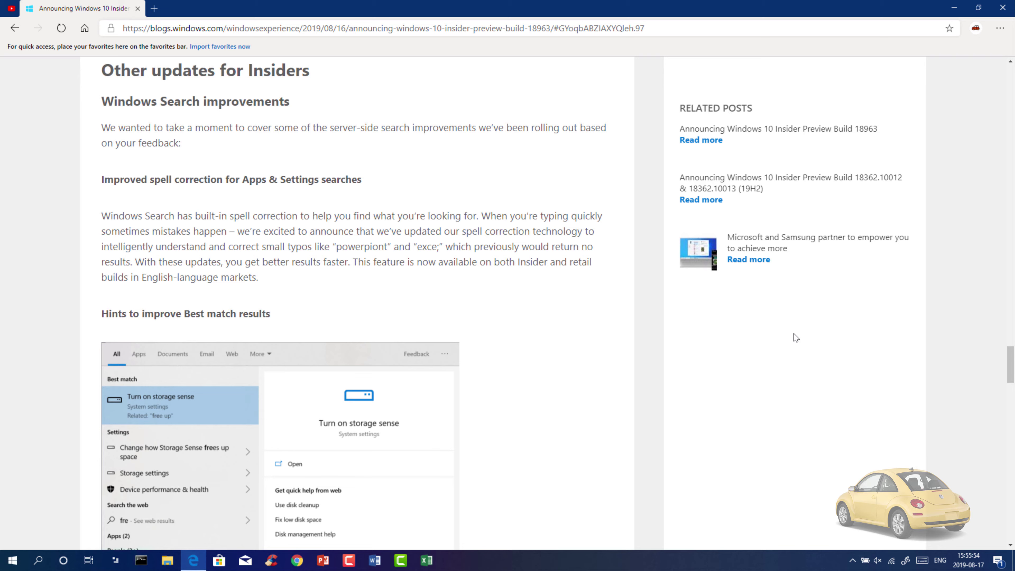
Step: Read the Windows Search improvements, general fixes and known issues in the Build 18963 announcement in Microsoft Edge
{"action": "scroll", "coordinate": [795, 337], "scroll_direction": "down", "scroll_amount": 2}
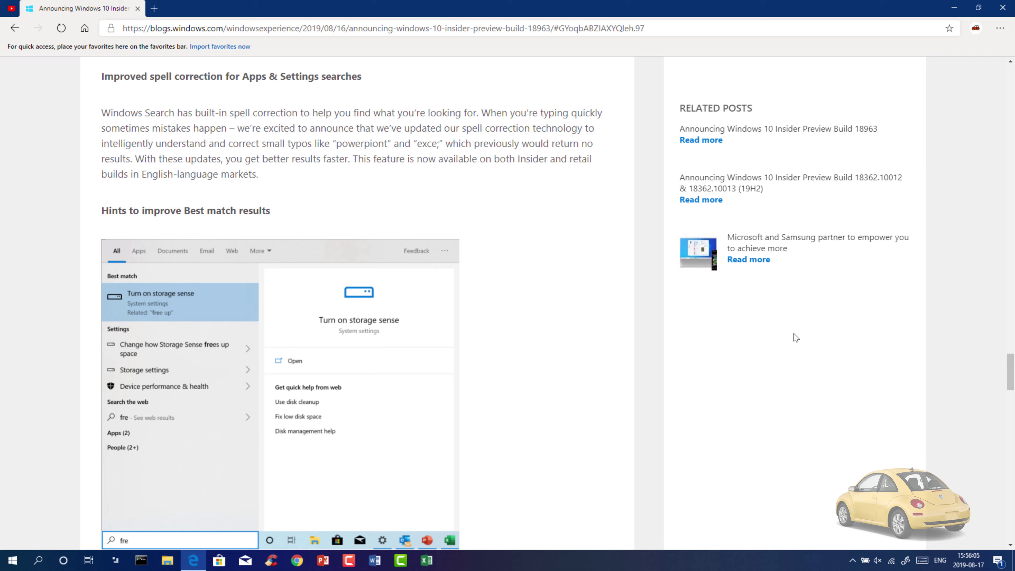
{"action": "scroll", "coordinate": [795, 337], "scroll_direction": "down", "scroll_amount": 2}
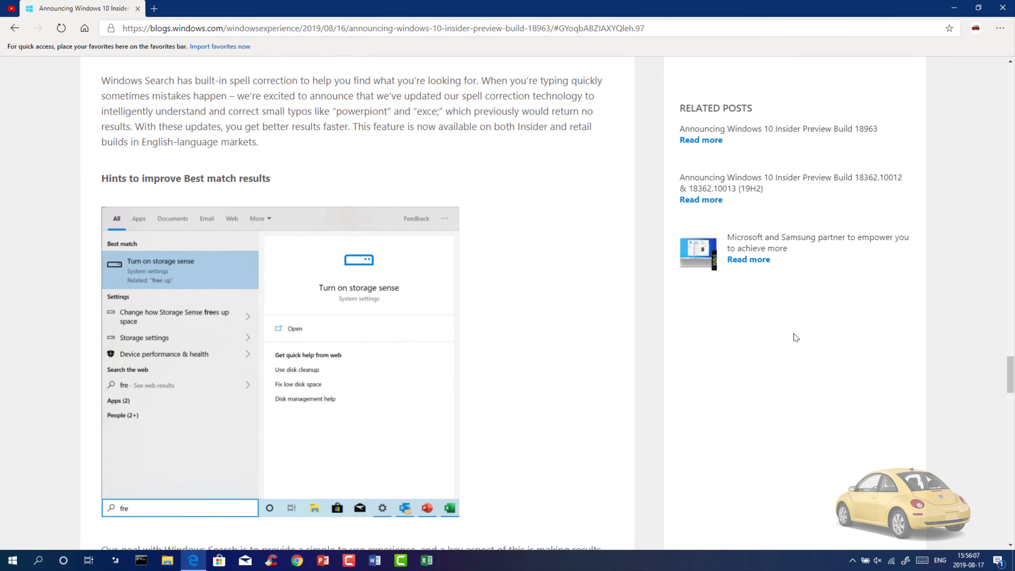
{"action": "scroll", "coordinate": [795, 337], "scroll_direction": "down", "scroll_amount": 1}
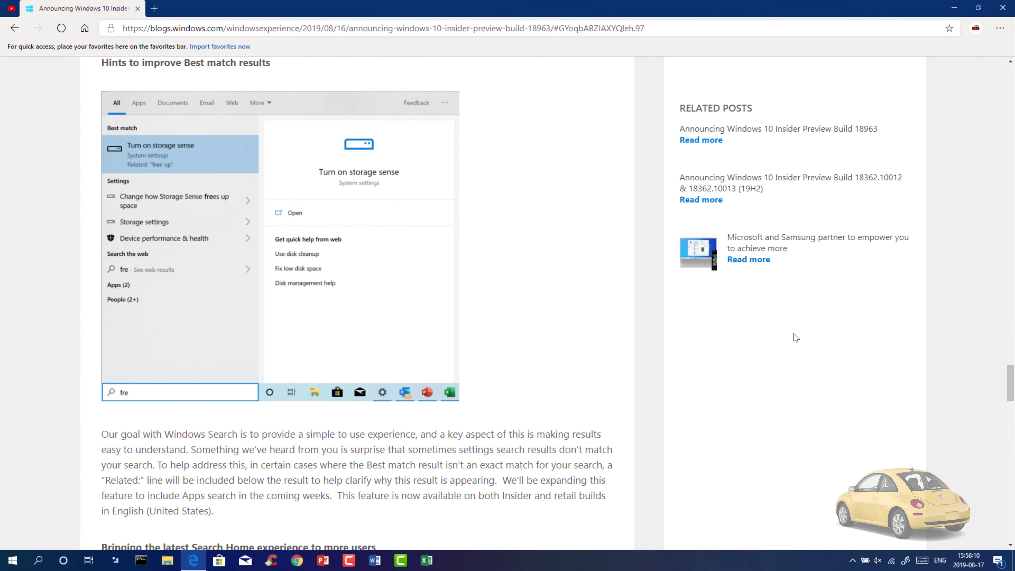
{"action": "scroll", "coordinate": [795, 337], "scroll_direction": "up", "scroll_amount": 1}
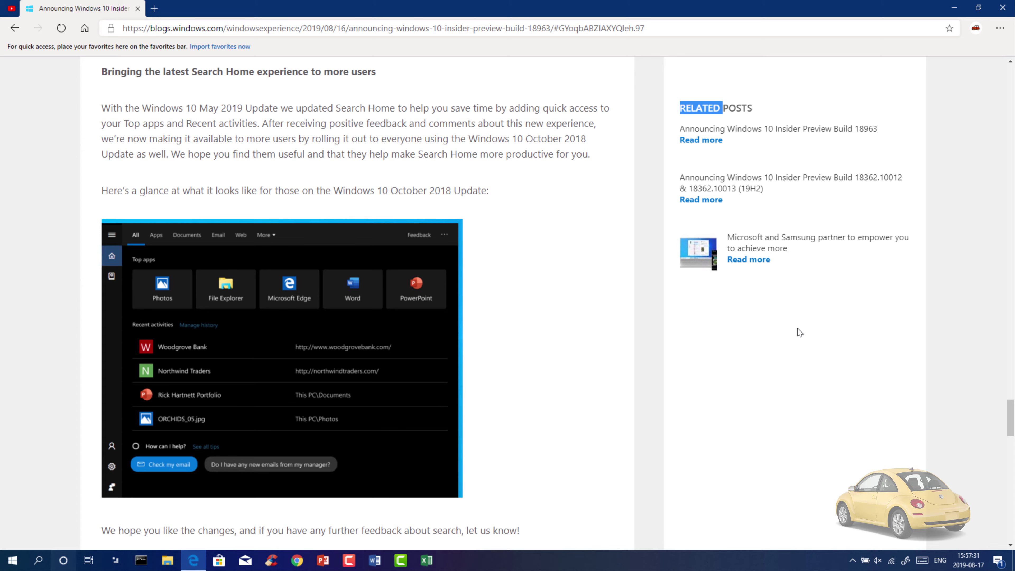
{"action": "scroll", "coordinate": [799, 332], "scroll_direction": "down", "scroll_amount": 3}
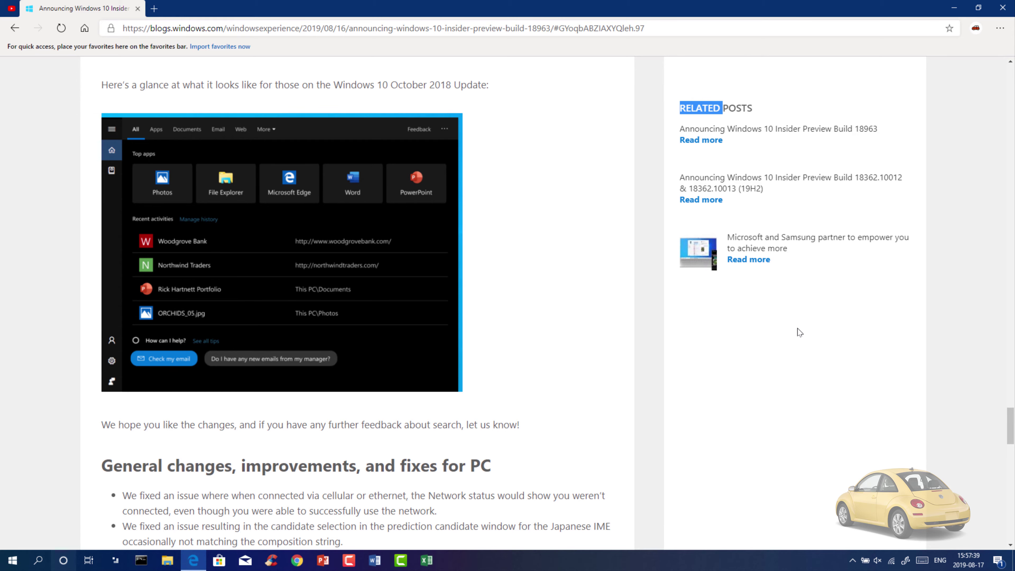
{"action": "scroll", "coordinate": [799, 331], "scroll_direction": "down", "scroll_amount": 10}
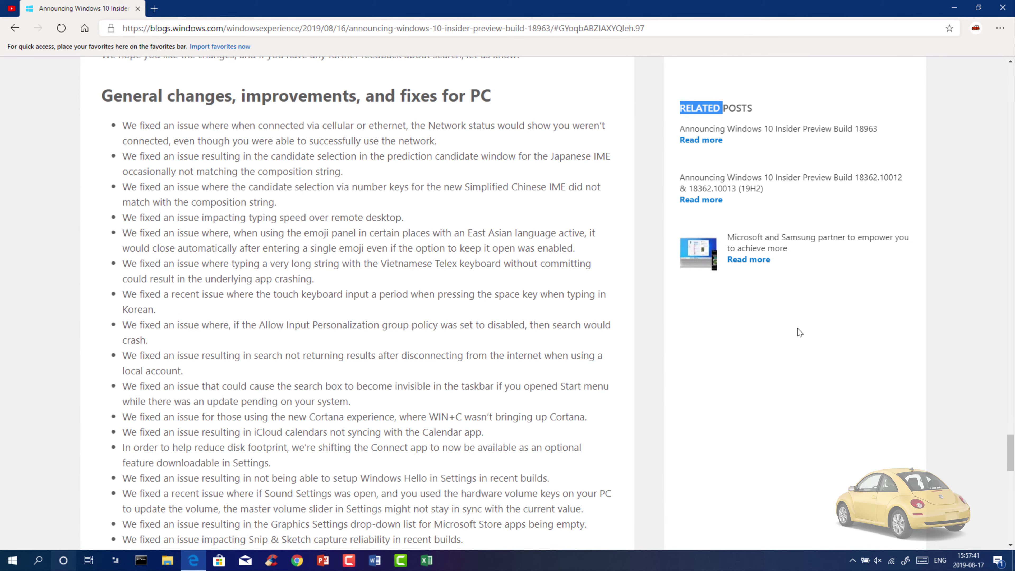
{"action": "scroll", "coordinate": [798, 332], "scroll_direction": "down", "scroll_amount": 1}
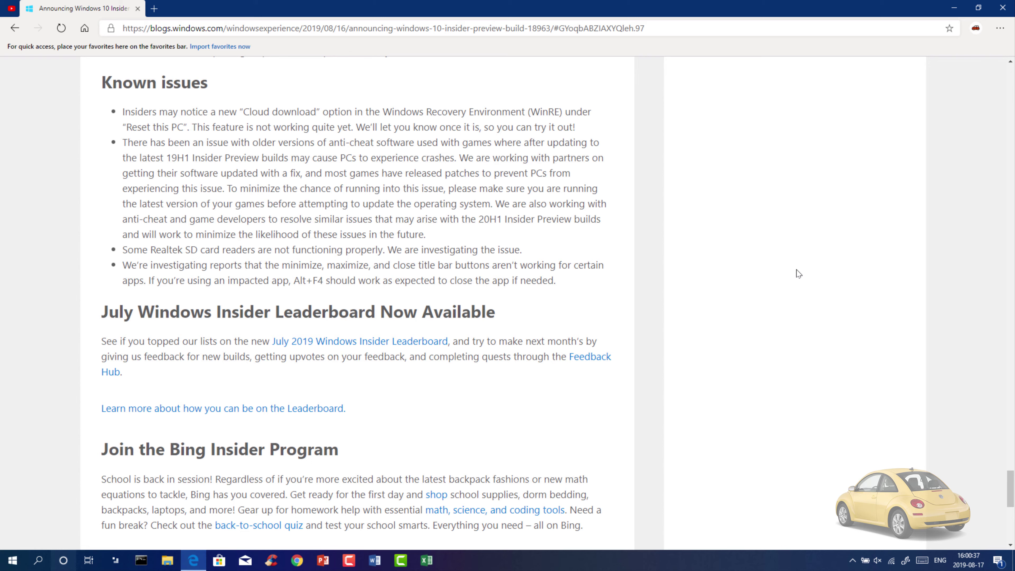
{"action": "scroll", "coordinate": [798, 274], "scroll_direction": "down", "scroll_amount": 2}
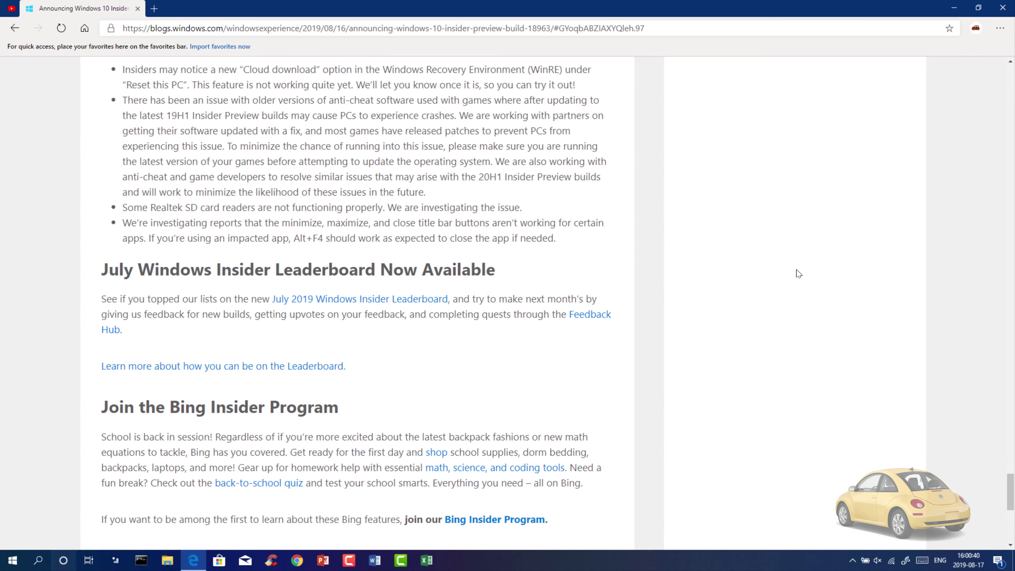
{"action": "scroll", "coordinate": [798, 273], "scroll_direction": "down", "scroll_amount": 2}
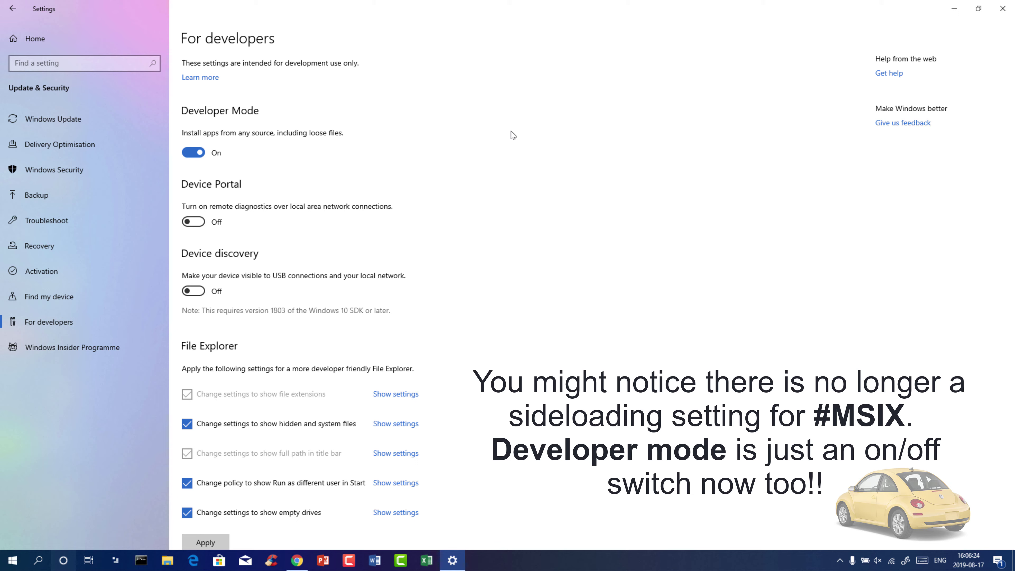
Step: Look through the For developers page in Windows Settings, including the Developer Mode and File Explorer options
{"action": "scroll", "coordinate": [513, 135], "scroll_direction": "down", "scroll_amount": 5}
{"action": "scroll", "coordinate": [513, 134], "scroll_direction": "up", "scroll_amount": 5}
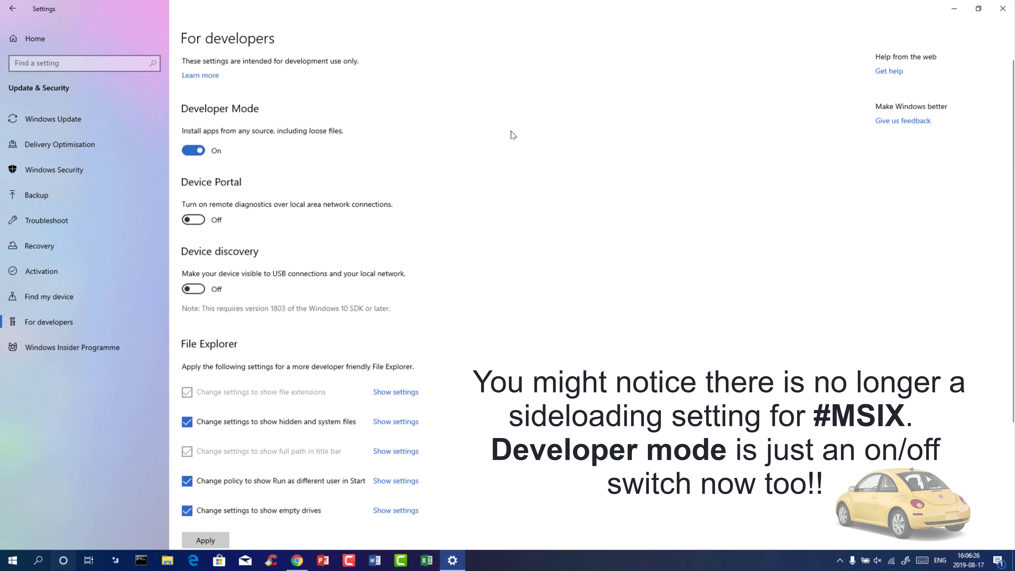